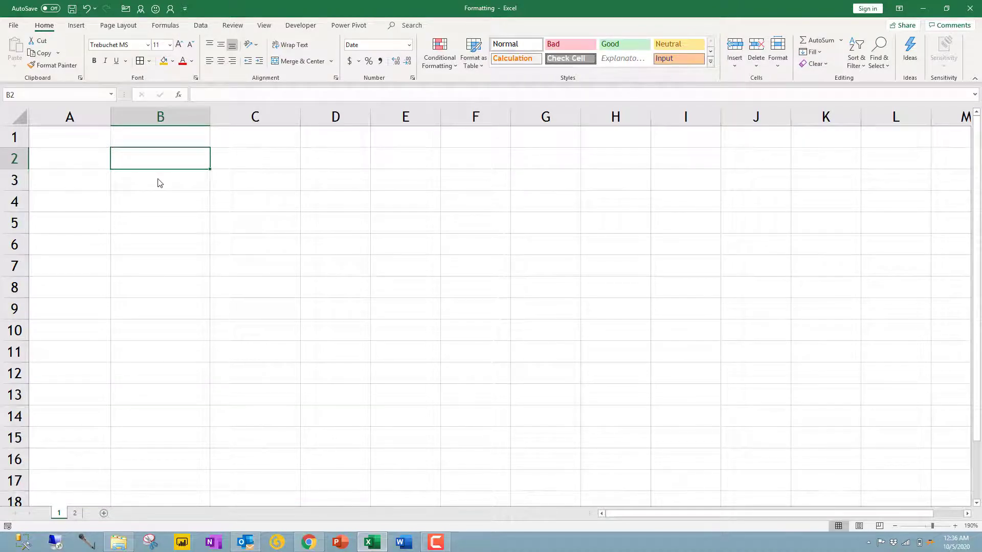
- Enter 5/10/2020 in B2 and 10/5/2020 in B3, which display as 10-May-20 and 5-Oct-20
text(5)
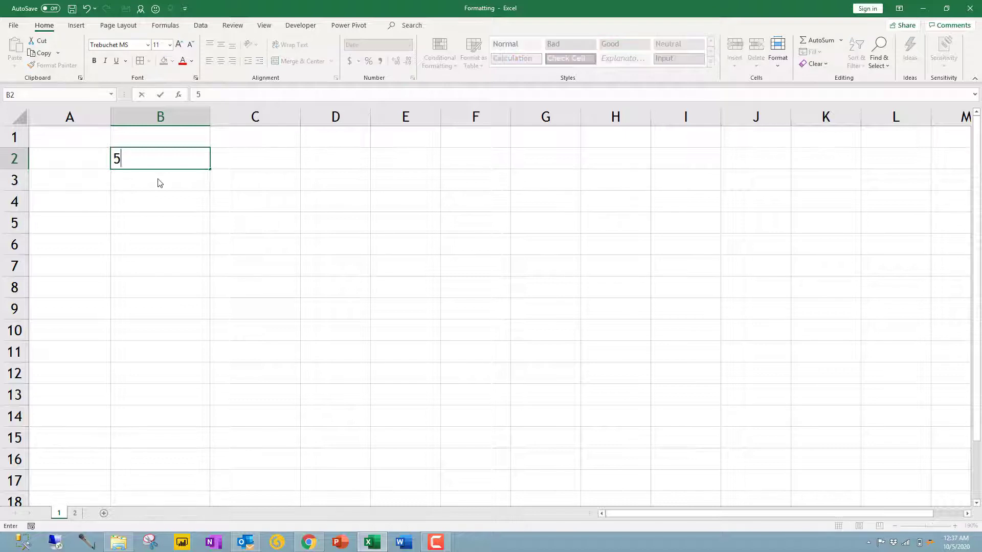
text(/10/2020)
key(Return)
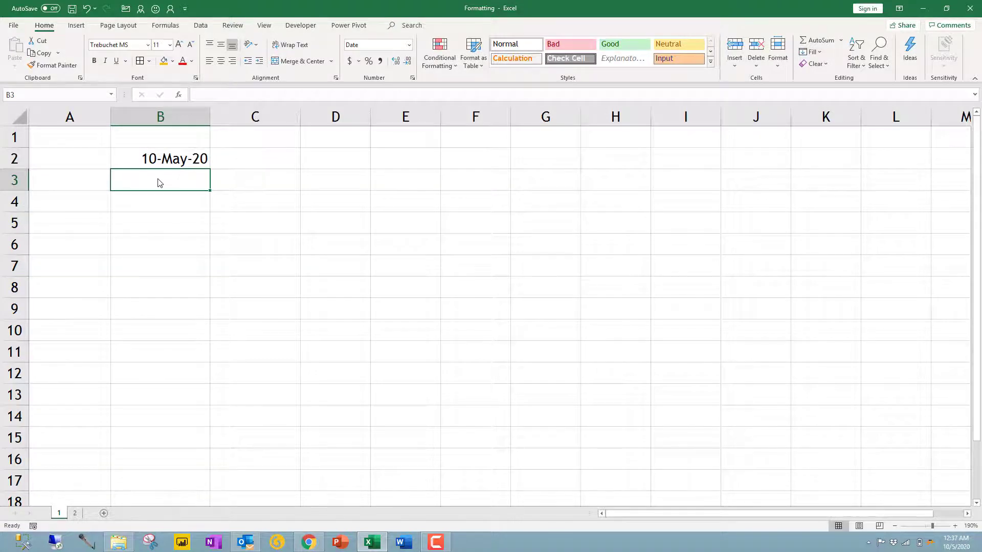
text(10/)
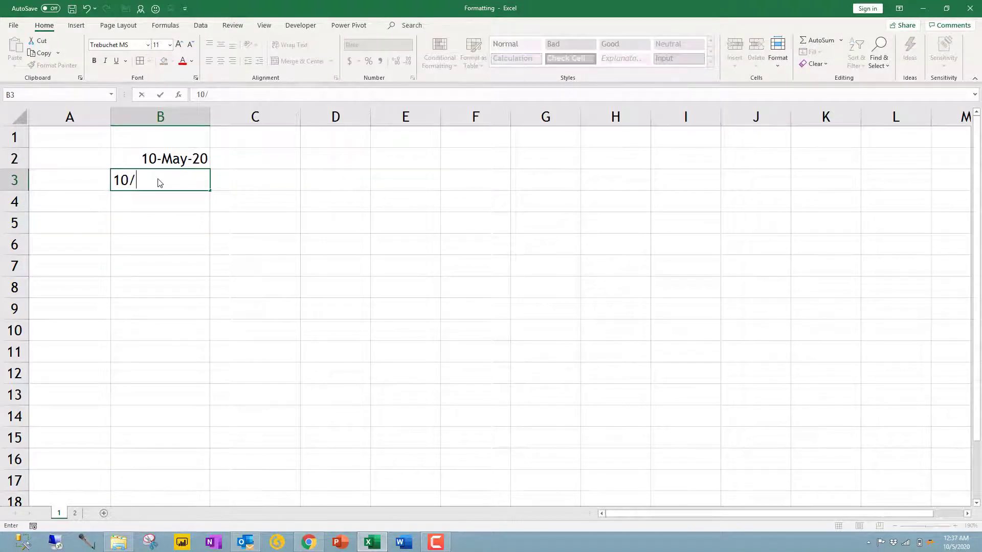
text(5/2020)
key(Return)
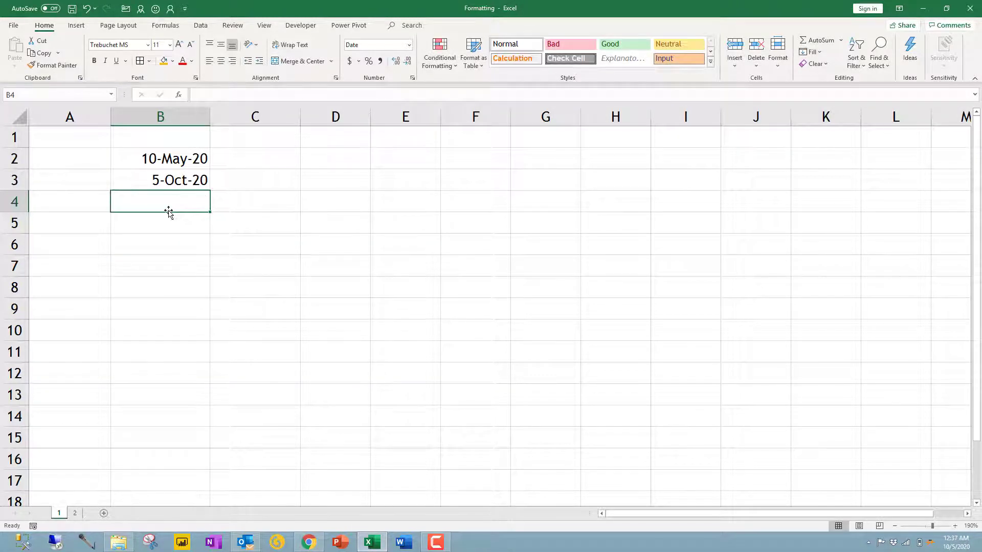
- Enter 20/05/10 and 20.05.10 in B4:B5 as text, check B3's stored value, then select B7
text(2)
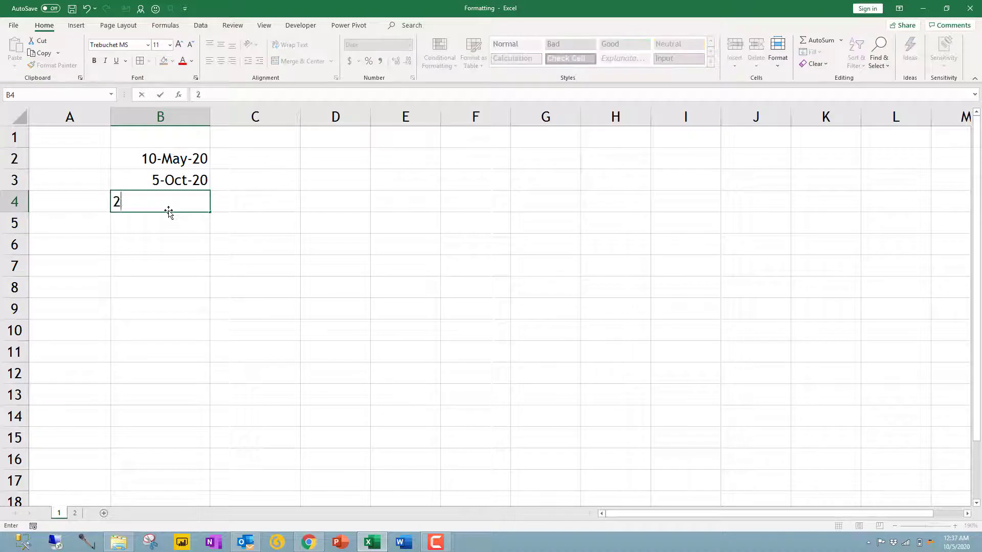
text(0/05/10)
key(Return)
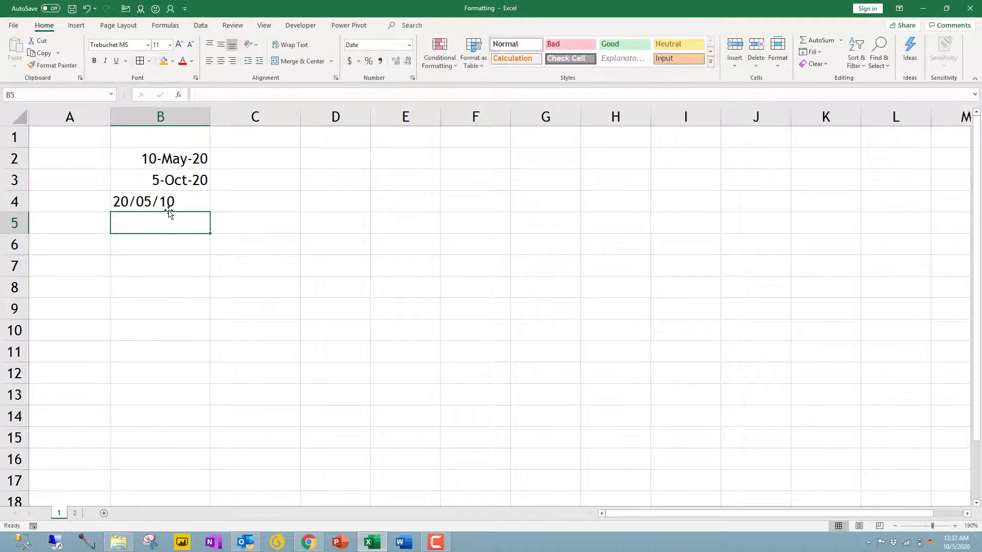
text(20.05.10)
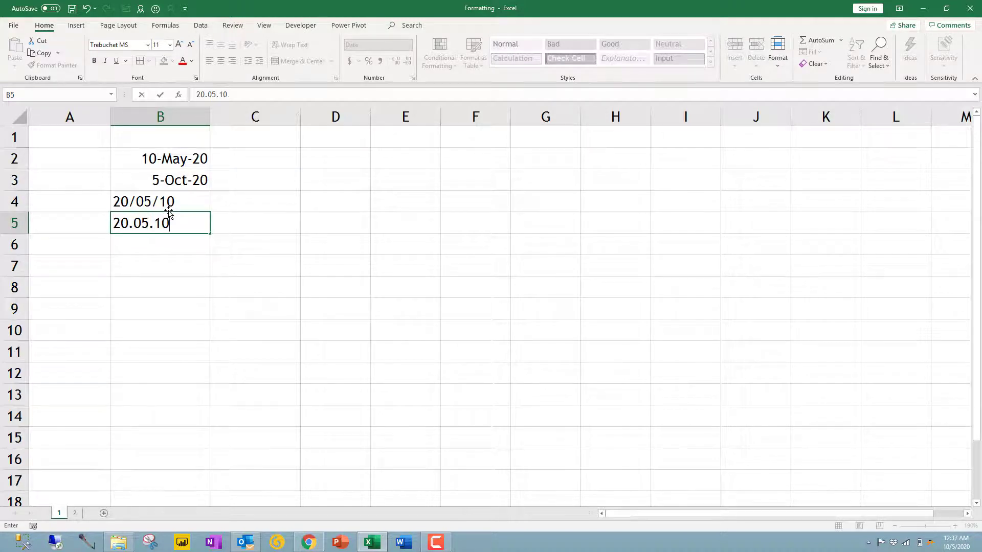
key(ctrl+Return)
click(170, 248)
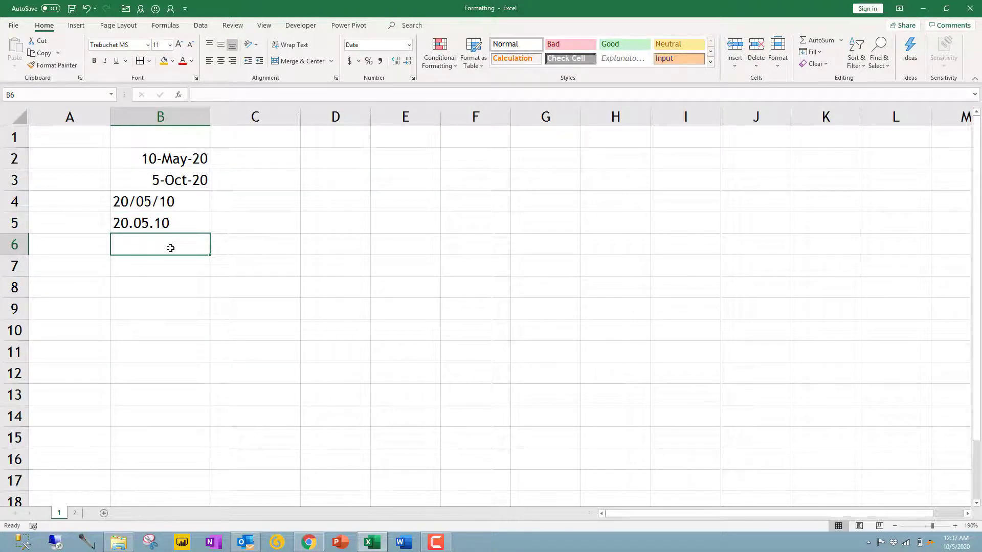
click(164, 157)
click(171, 268)
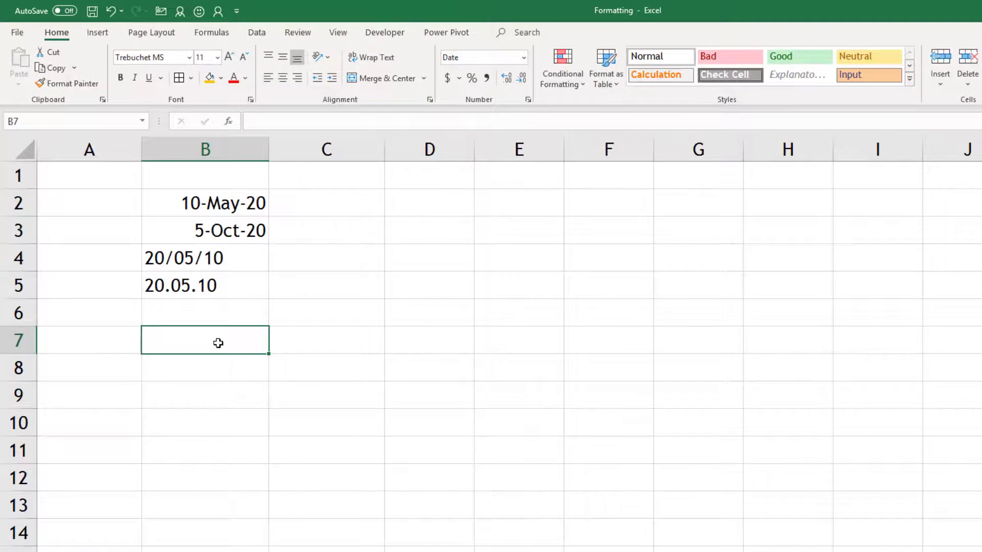
- Insert today's date in B7 with Ctrl+; and the =TODAY() formula in B8
key(ctrl+semicolon)
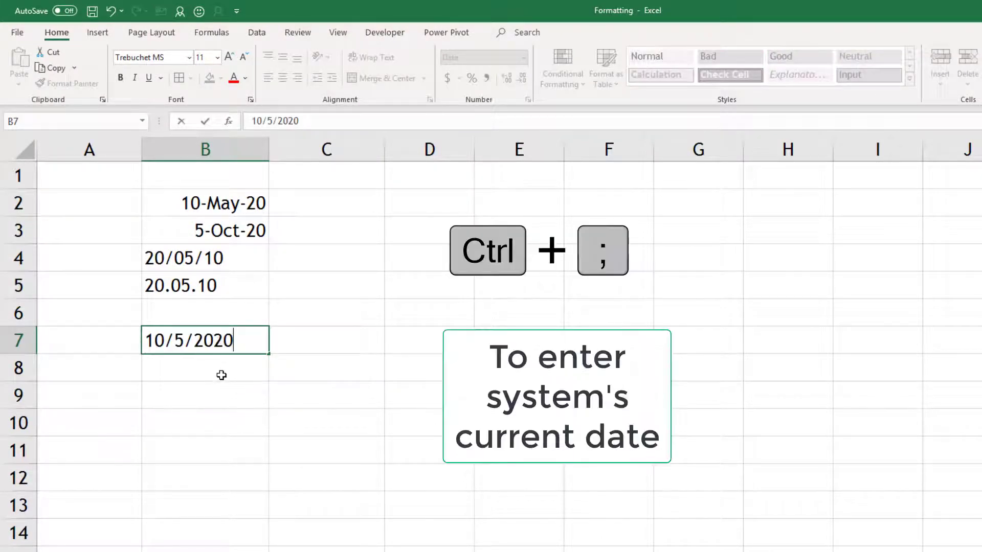
key(Return)
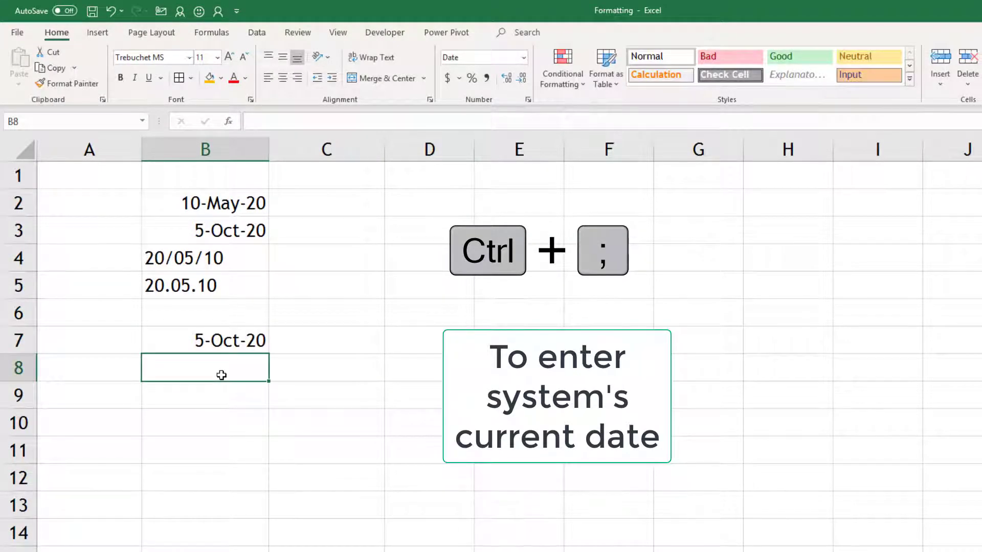
text(=)
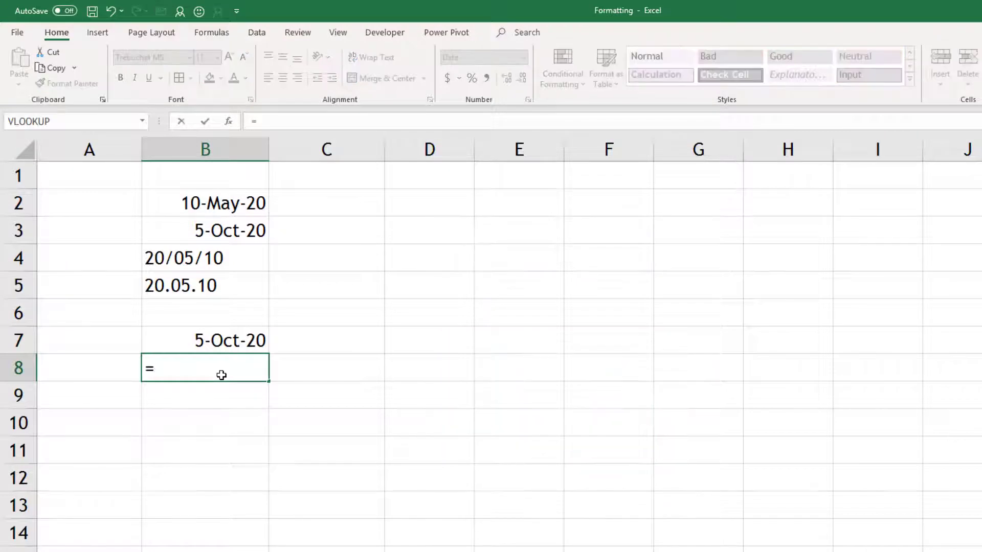
text(toda)
key(Tab)
text())
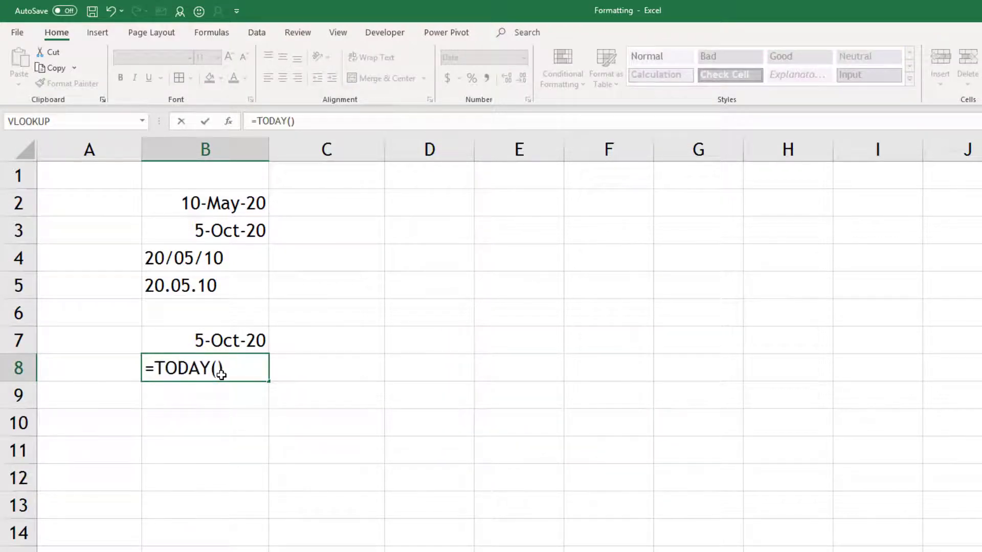
key(Return)
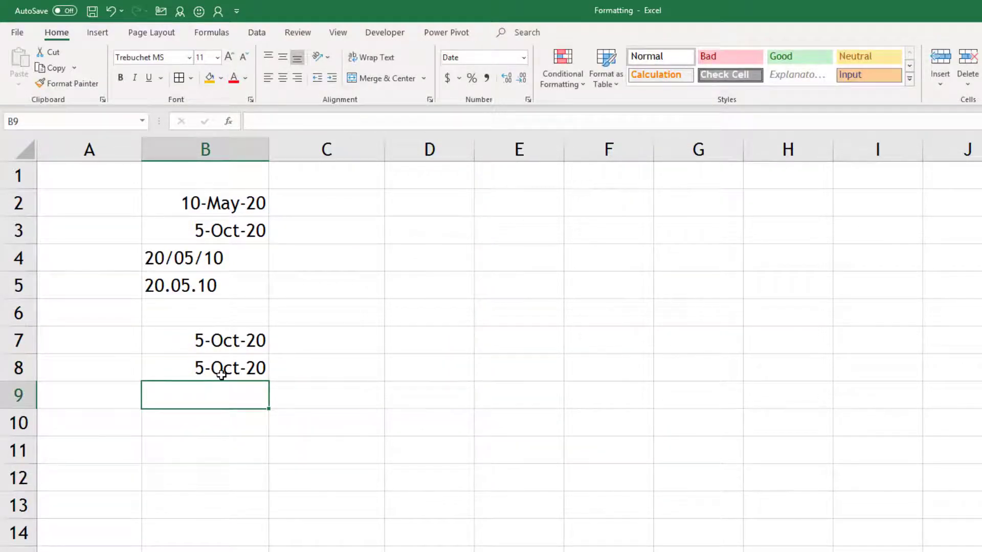
- Compare B7's fixed 5-Oct-20 value with B8's =TODAY() formula
click(229, 345)
click(241, 369)
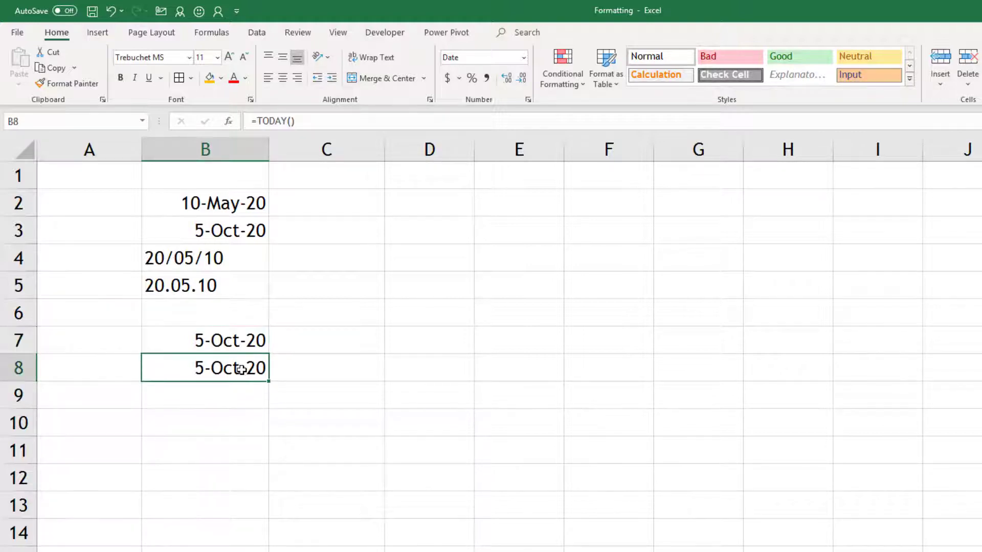
click(242, 342)
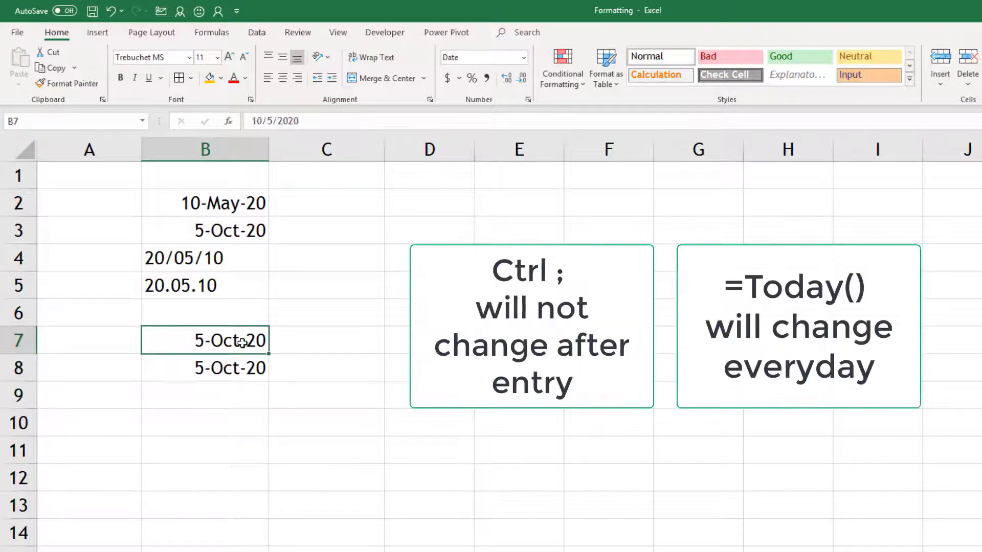
click(242, 372)
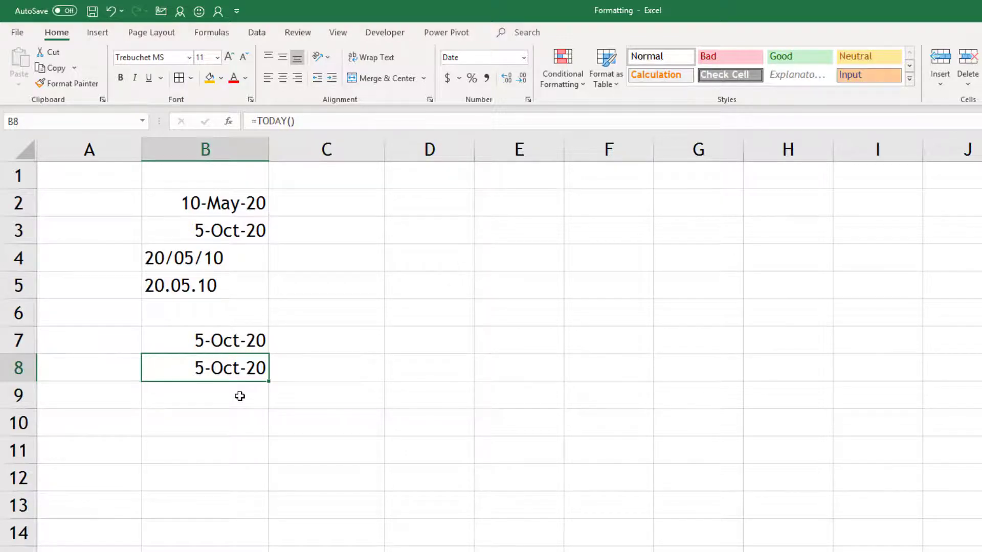
- Enter 1 in B11 and 31 in B12 so they display as 1-Jan-00 and 31-Jan-00
click(234, 420)
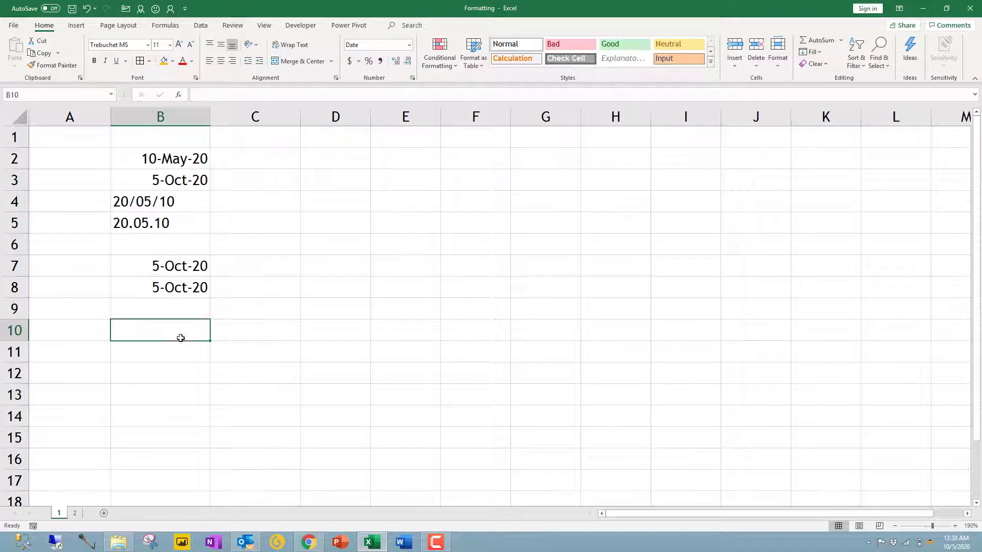
click(172, 353)
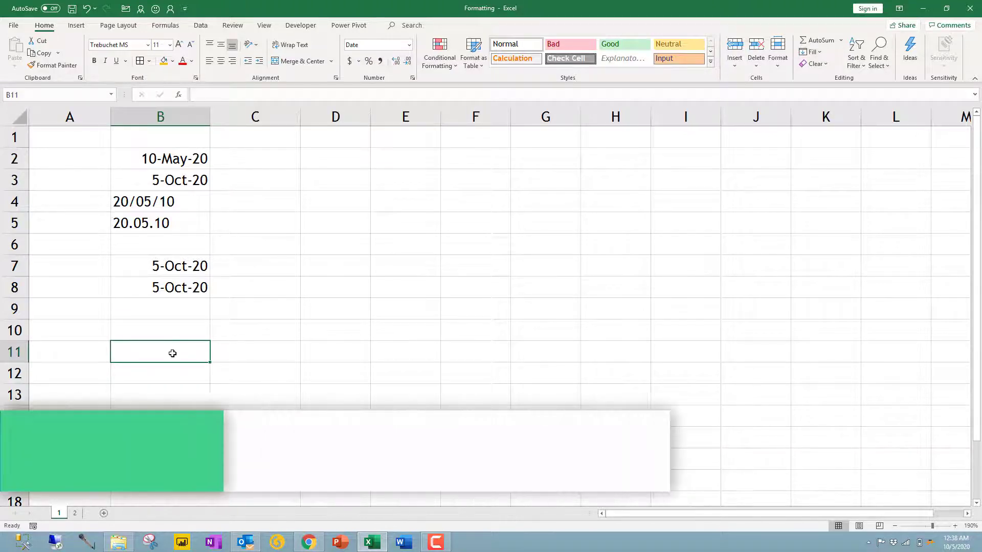
text(1)
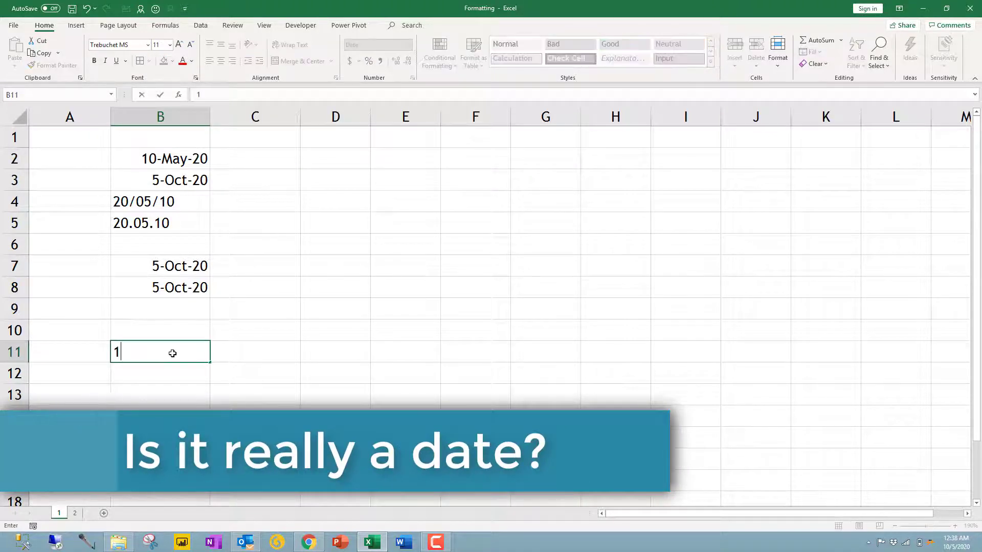
key(Return)
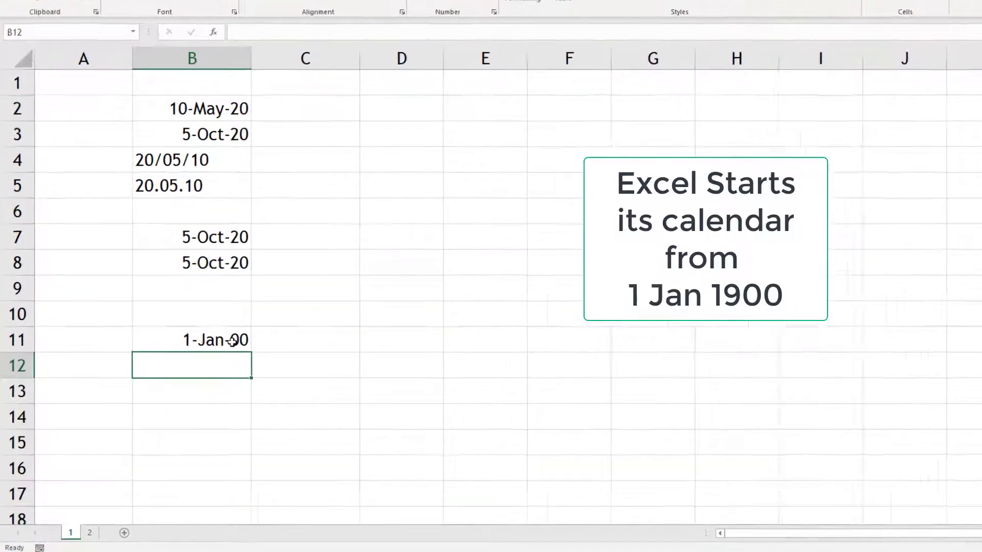
click(193, 353)
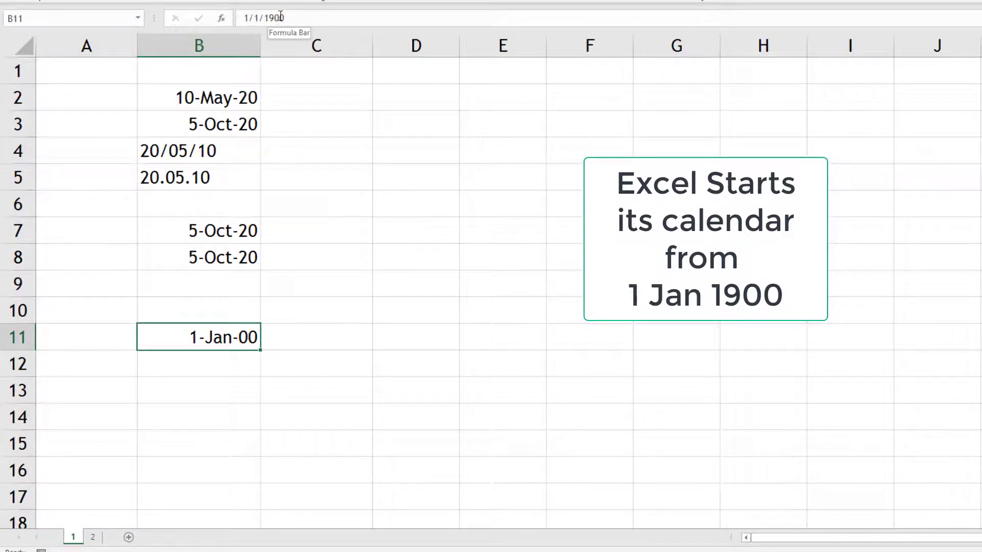
click(229, 364)
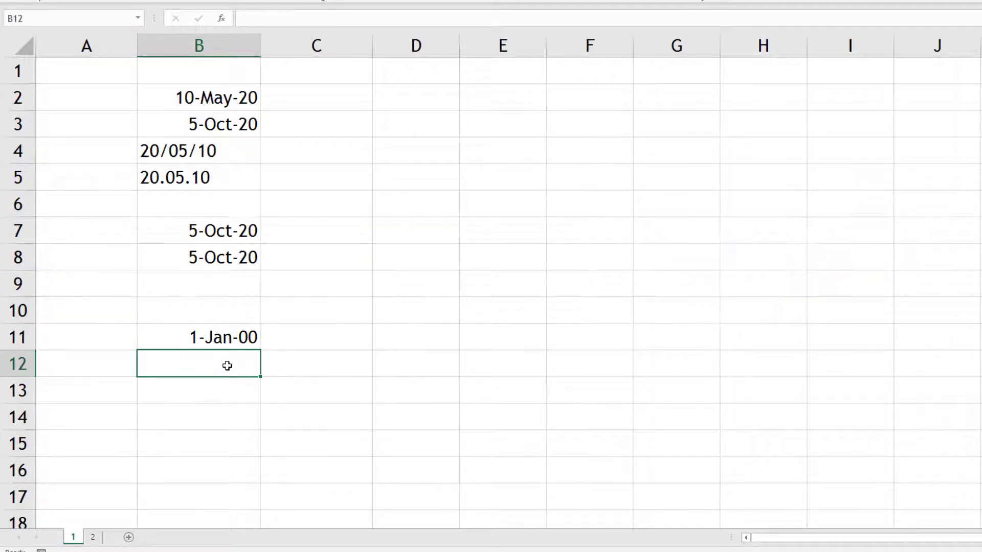
text(31)
key(Return)
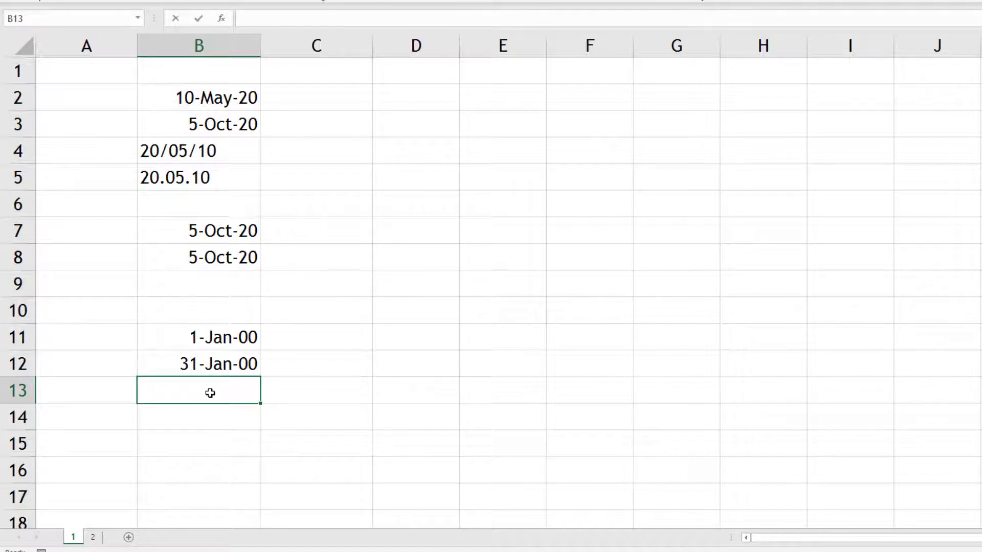
- Enter 365 in B13 and 44356 in B9, which display as dates, then select B9:B13
text(365)
key(Return)
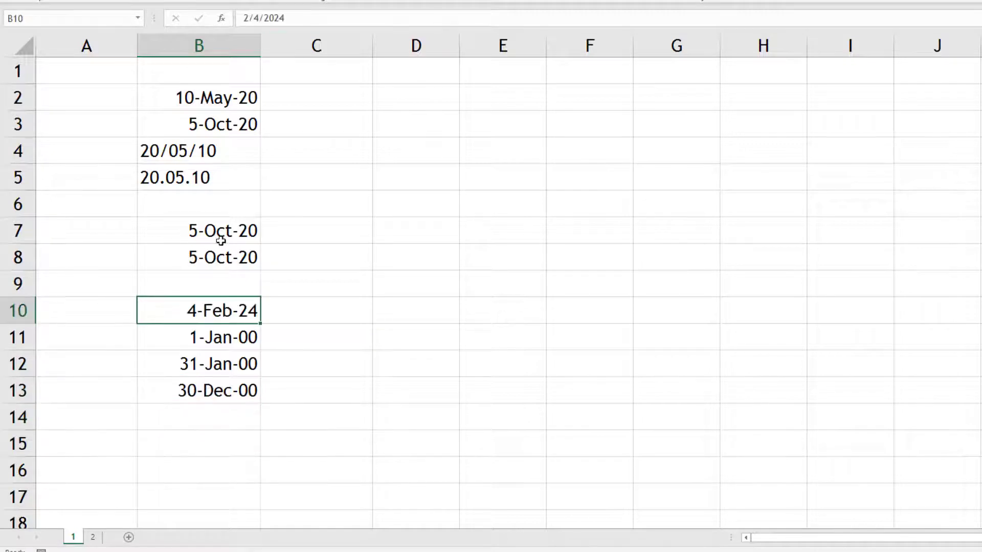
click(206, 286)
text(4)
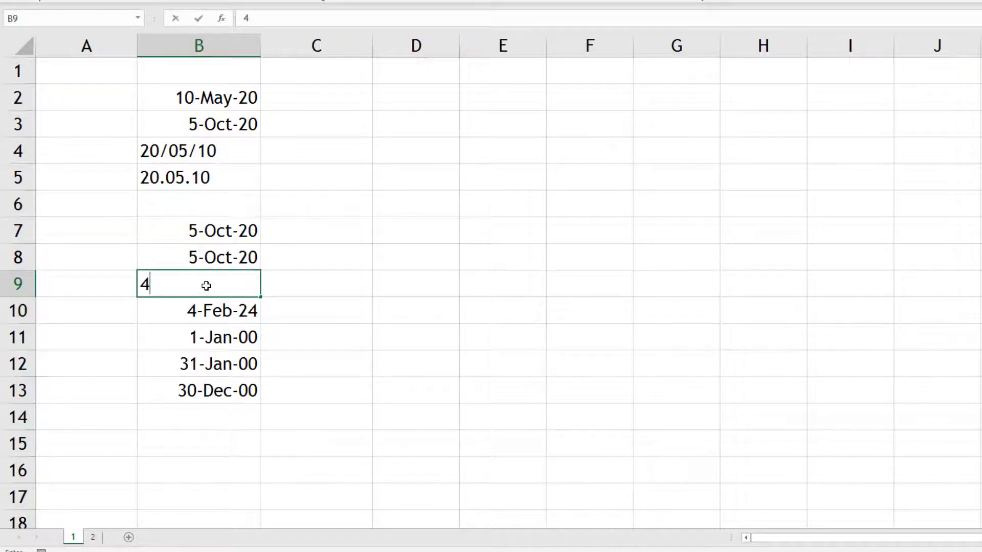
text(4356)
key(Return)
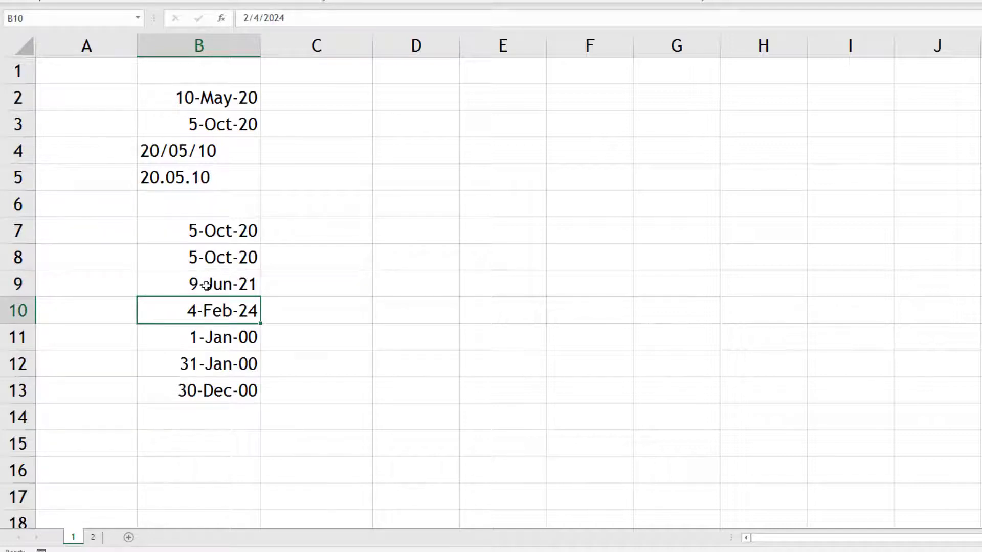
key(Up)
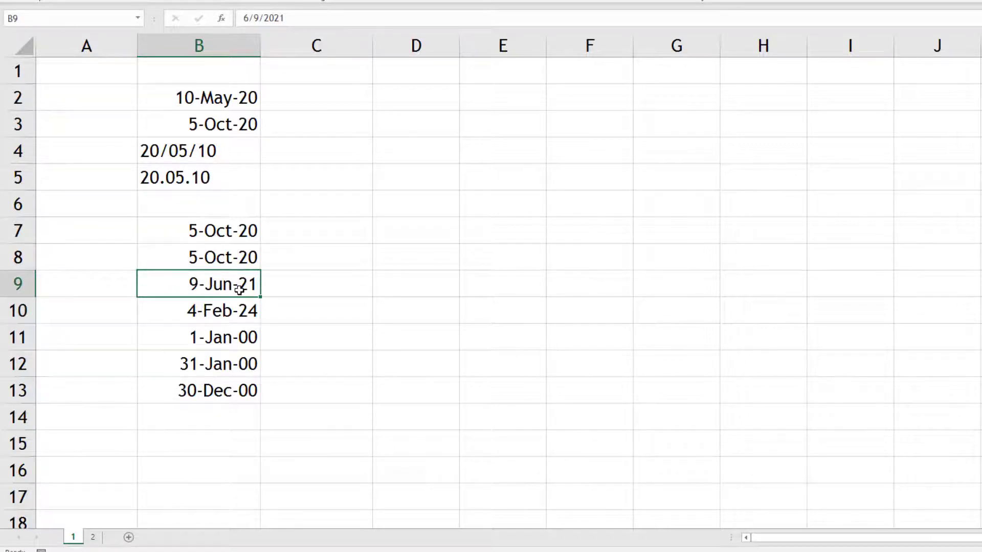
drag(225, 283, 223, 387)
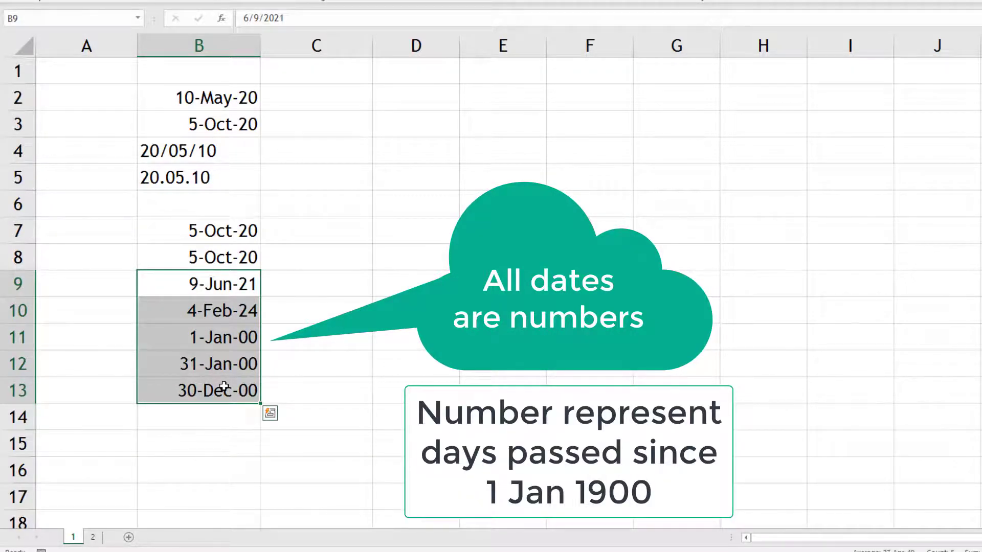
click(208, 229)
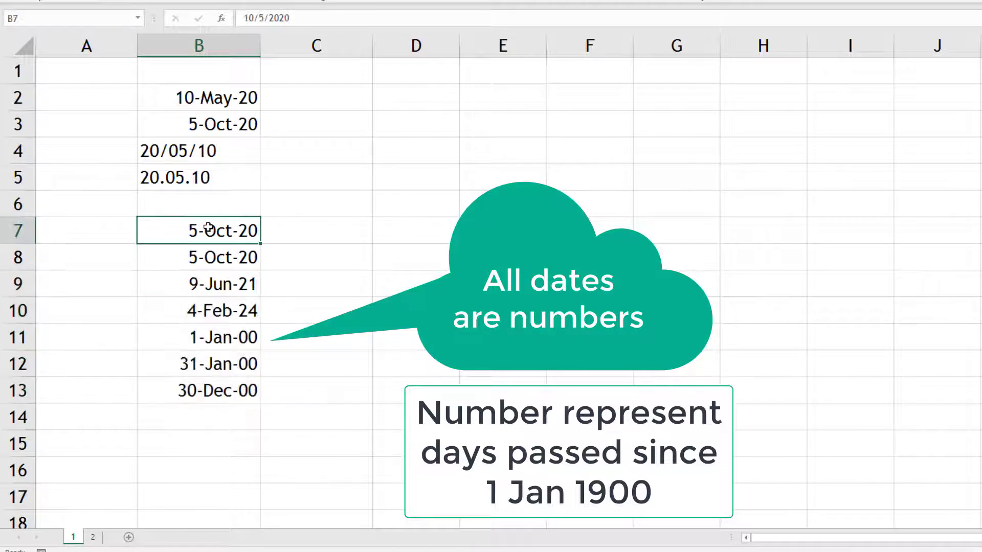
- On Sheet 2, apply Comma Style to column D and pick out real dates versus text entries
click(93, 537)
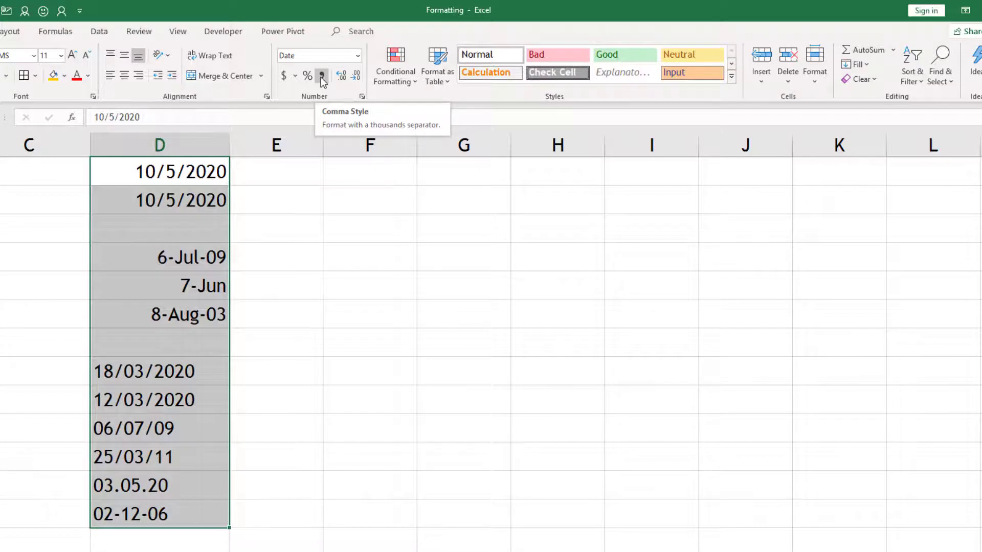
click(320, 76)
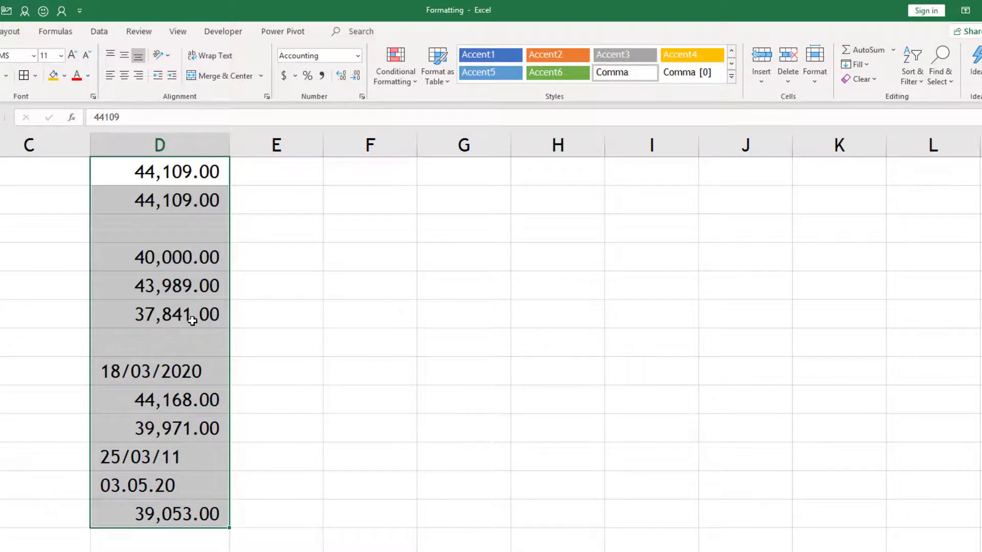
drag(192, 320, 184, 174)
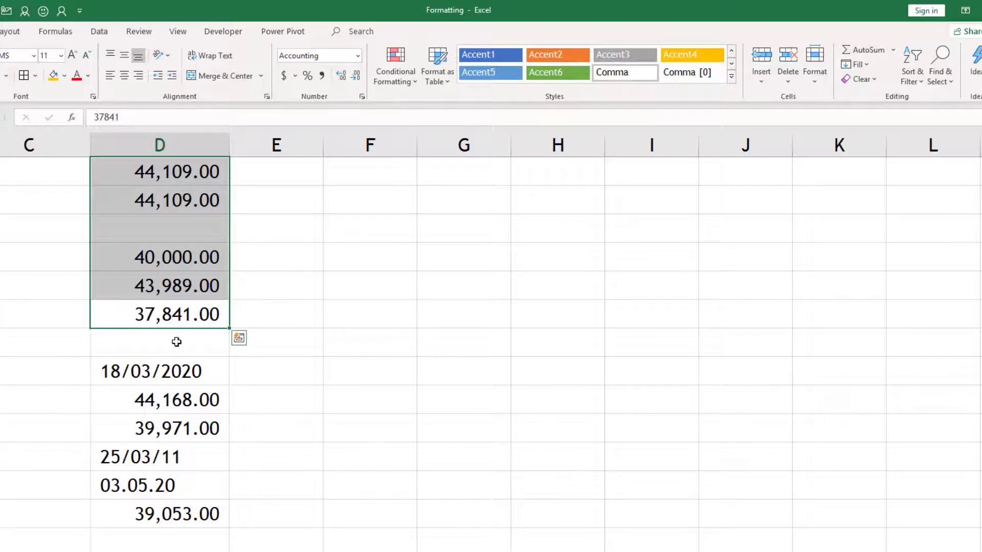
click(175, 371)
drag(175, 399, 167, 488)
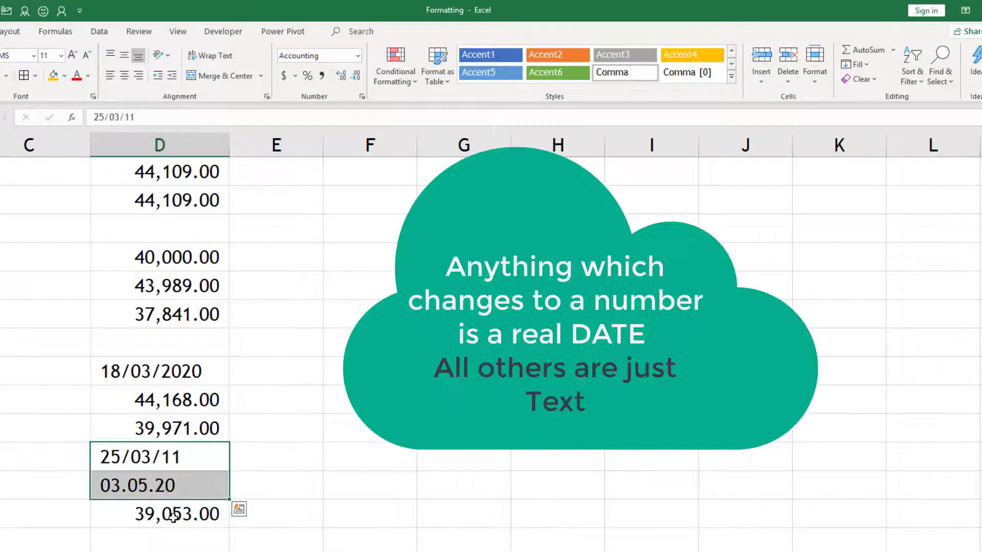
click(174, 517)
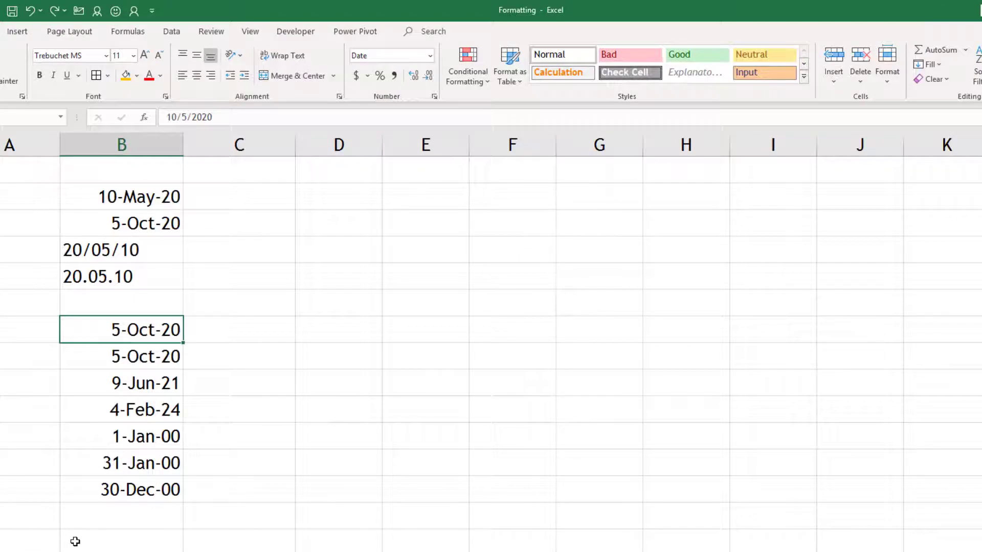
- Type 7jun in G6 and 8mar in G7, giving the dates 7-Jun and 8-Mar-15
click(588, 302)
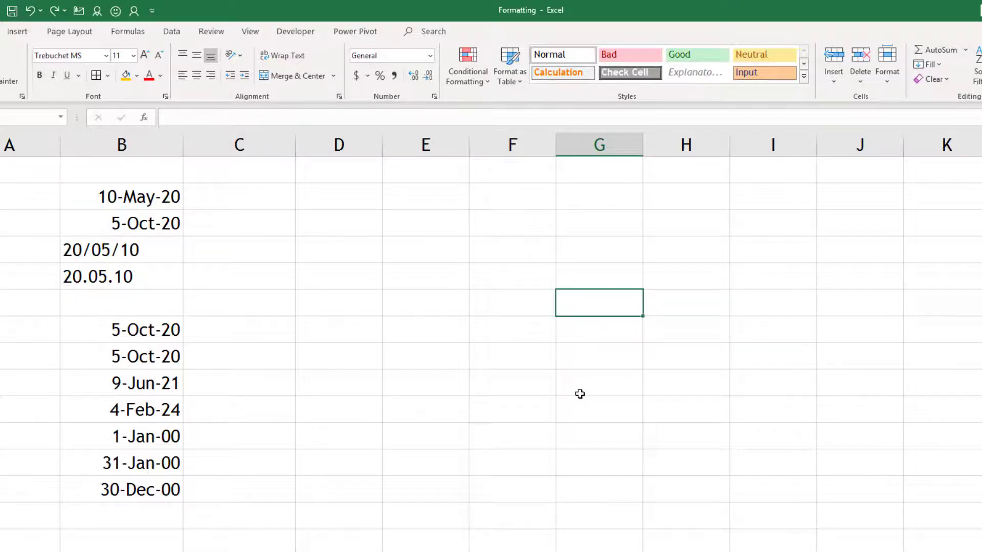
text(7jun)
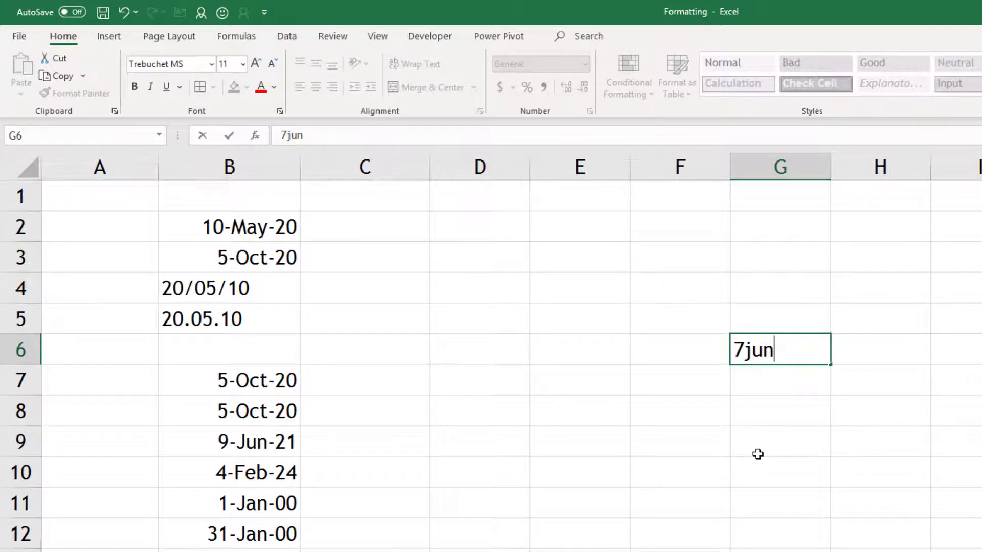
key(Return)
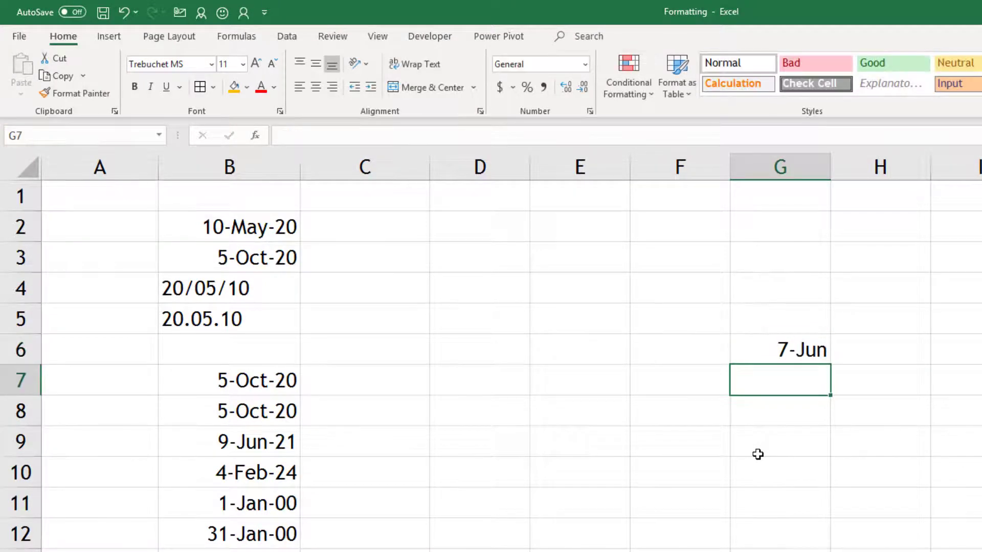
click(782, 353)
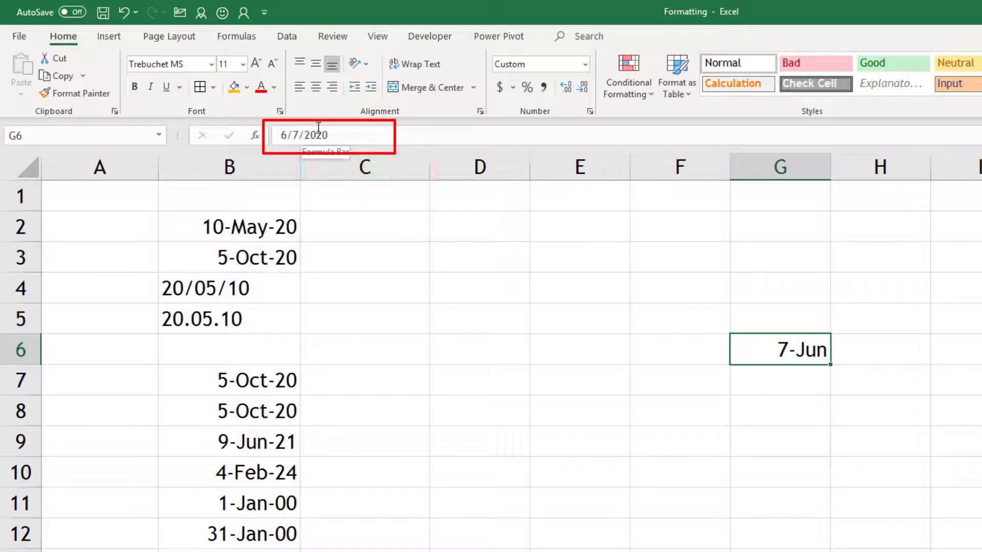
click(780, 384)
text(8mar)
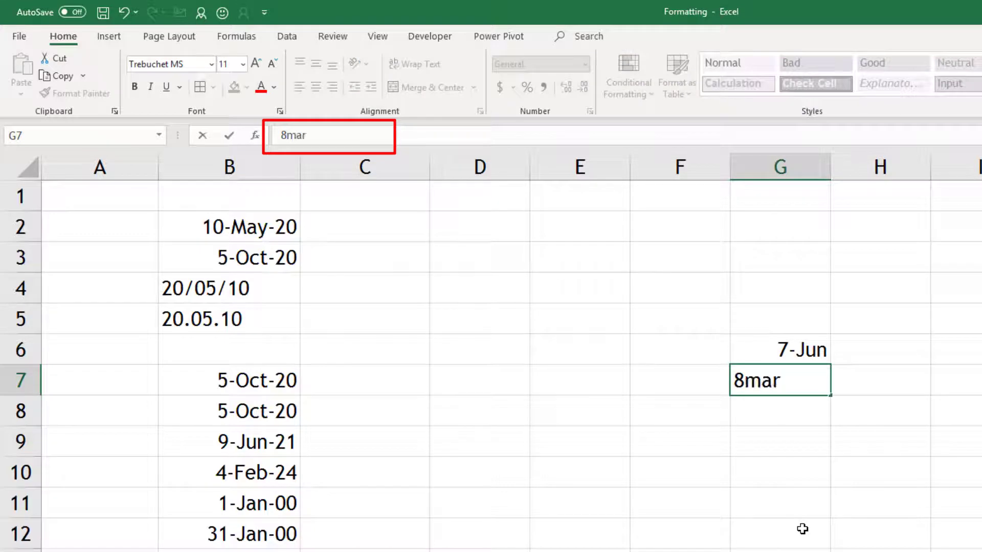
key(Return)
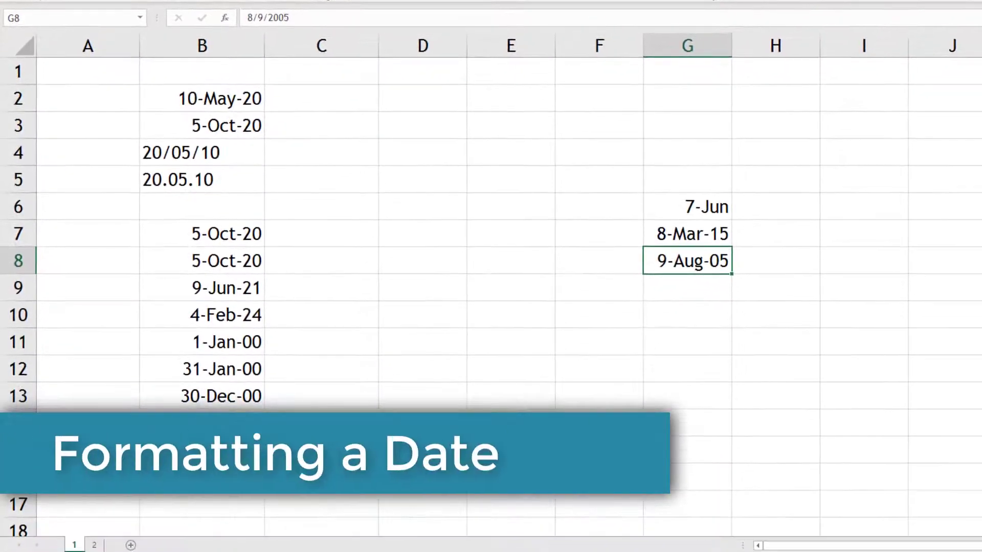
- Review column B's dates, including the text date in B4, then select G6:G8
click(188, 185)
click(204, 153)
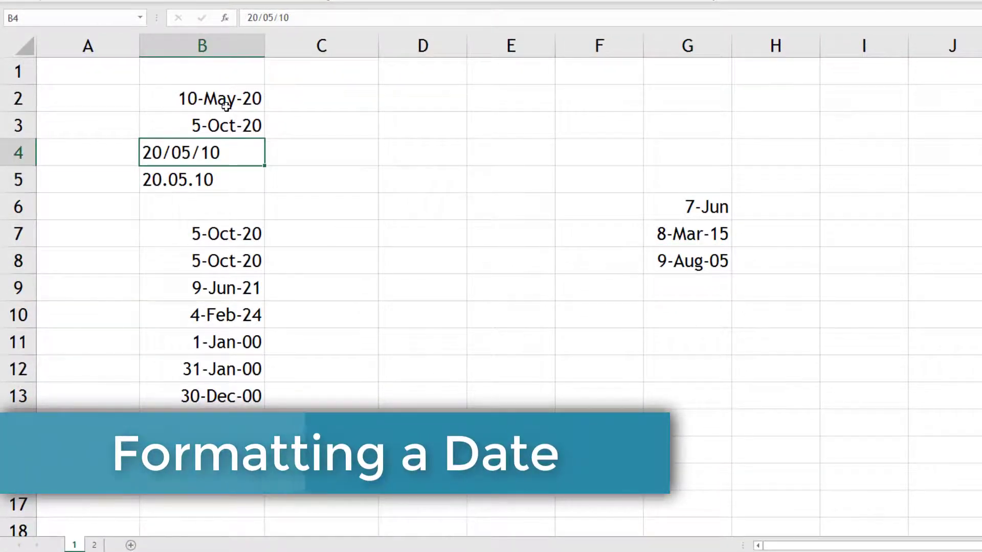
drag(226, 106, 237, 403)
drag(687, 206, 687, 260)
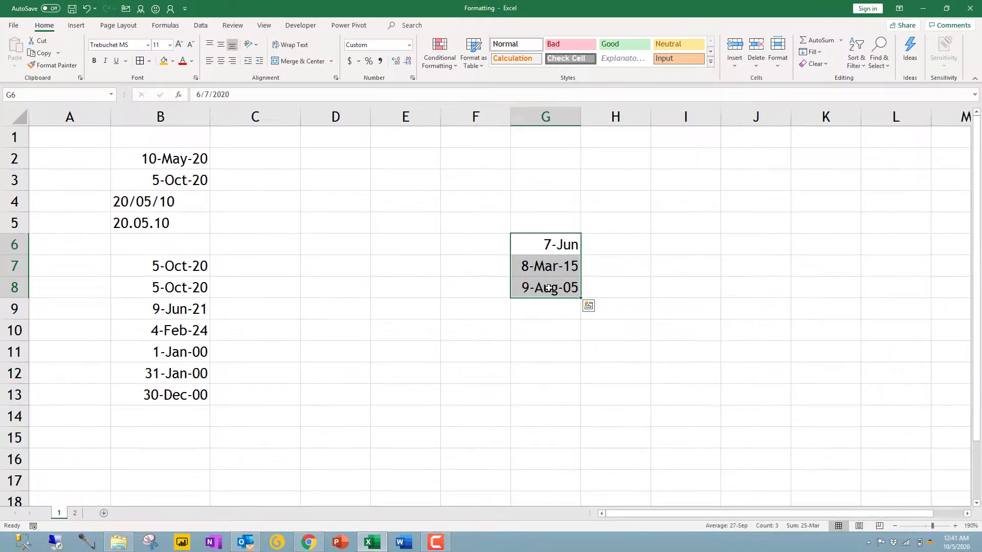
- Apply the March-12 Date type to G6:G8, showing June-20, March-15 and August-05
key(ctrl+1)
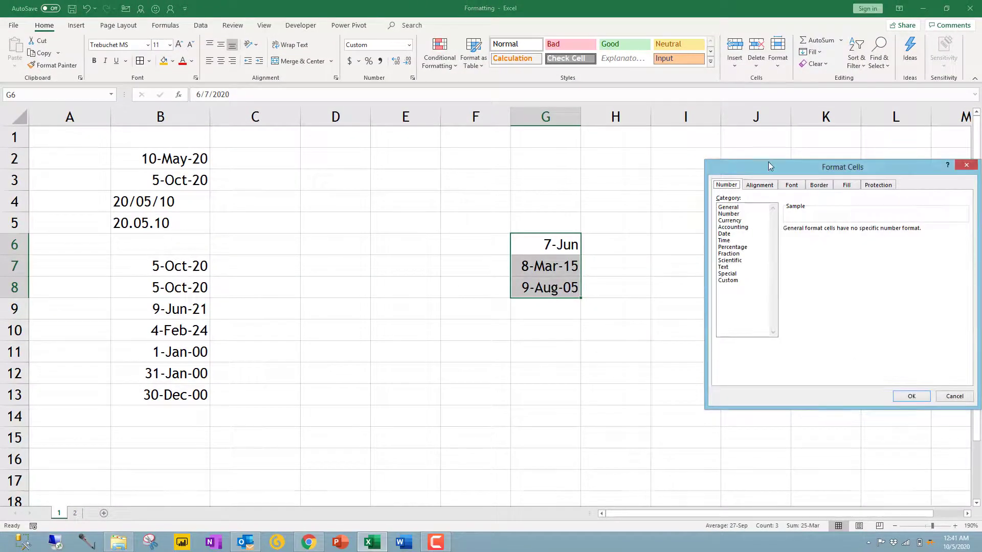
drag(768, 165, 238, 176)
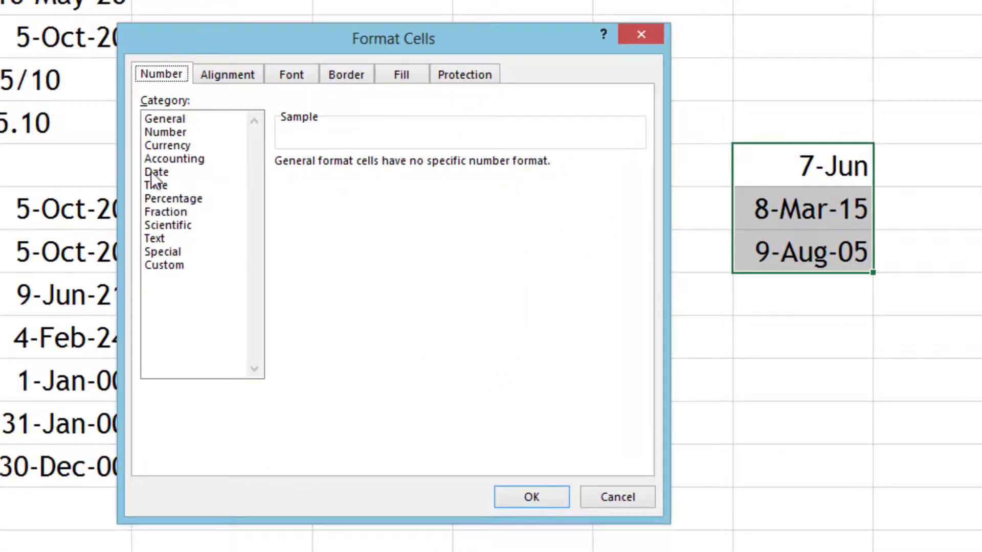
click(151, 173)
drag(634, 201, 460, 235)
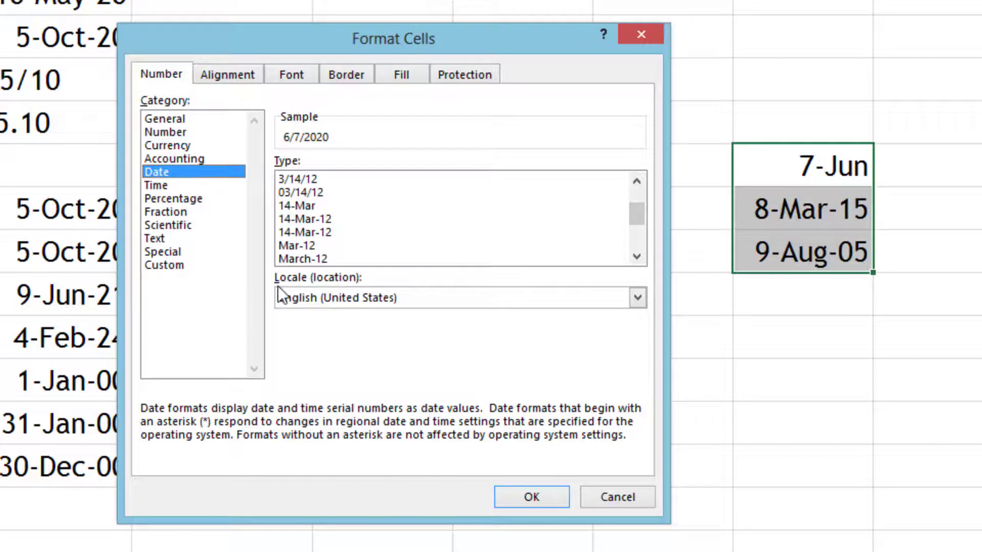
click(309, 259)
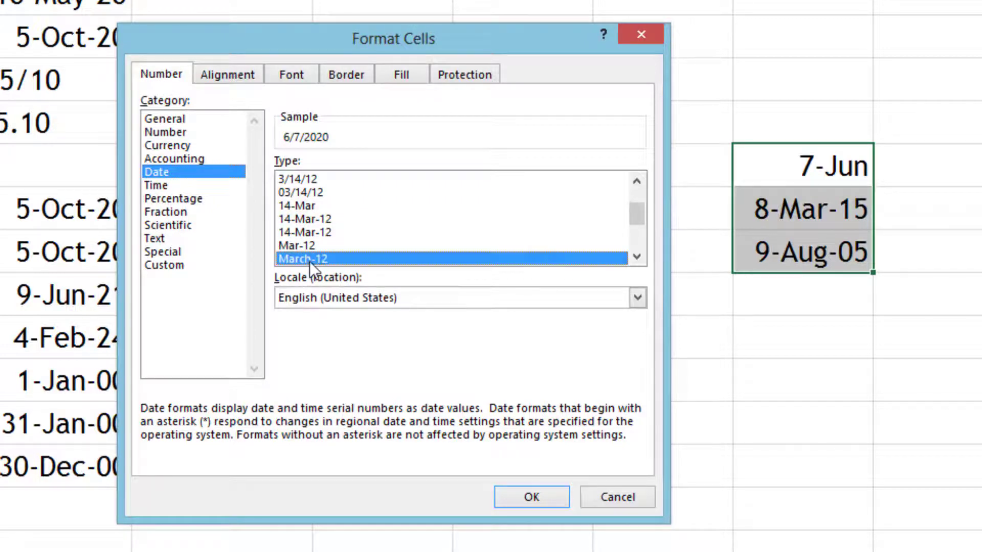
click(541, 498)
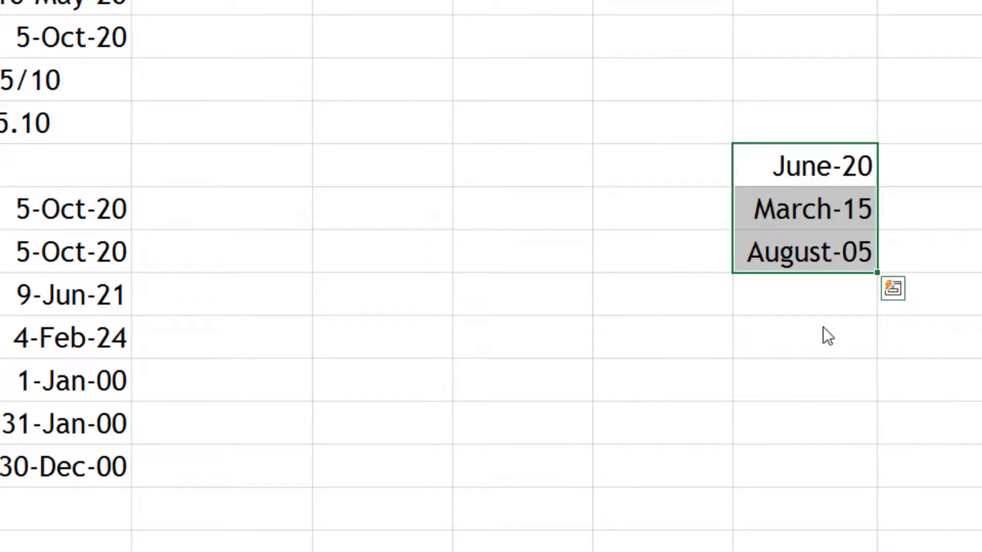
key(ctrl+1)
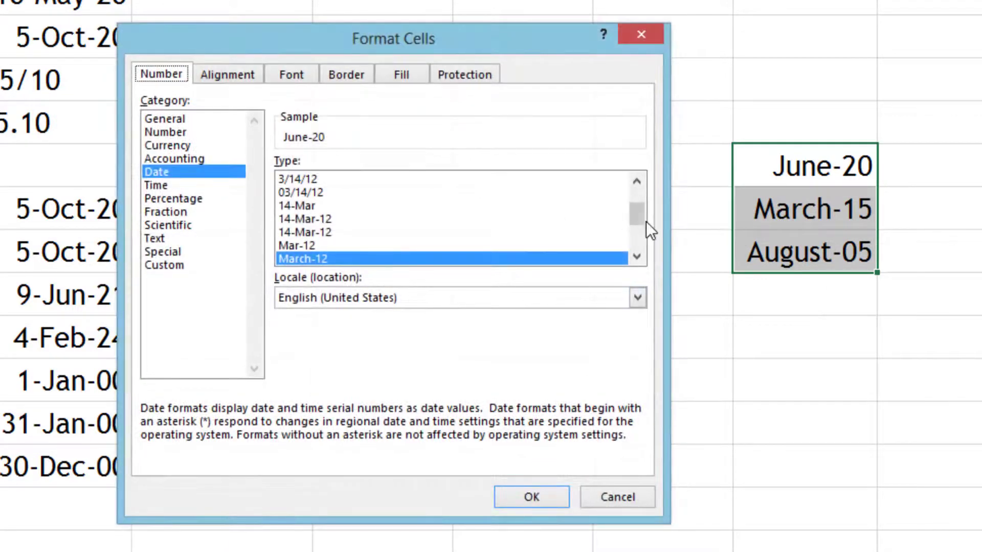
- Apply the March 14, 2012 long date type, so G6 shows June 7, 2020
drag(640, 224, 639, 232)
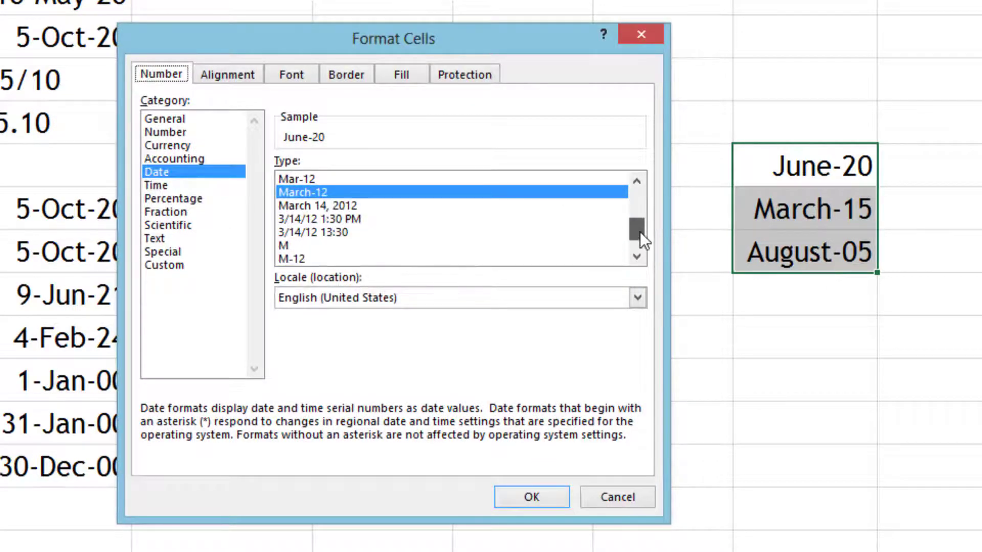
click(327, 206)
click(513, 500)
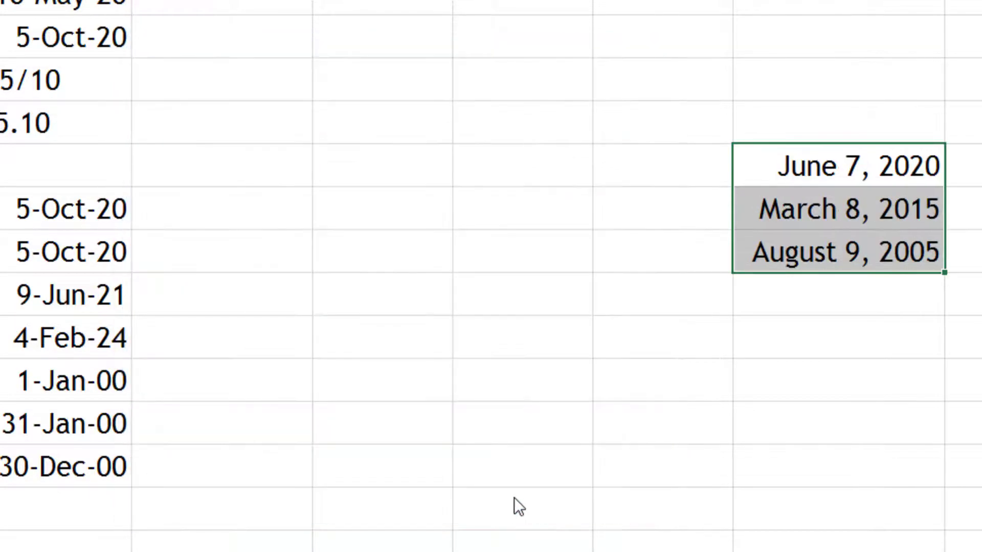
- Reopen Format Cells and keep the Locale set to English (United States)
key(ctrl+1)
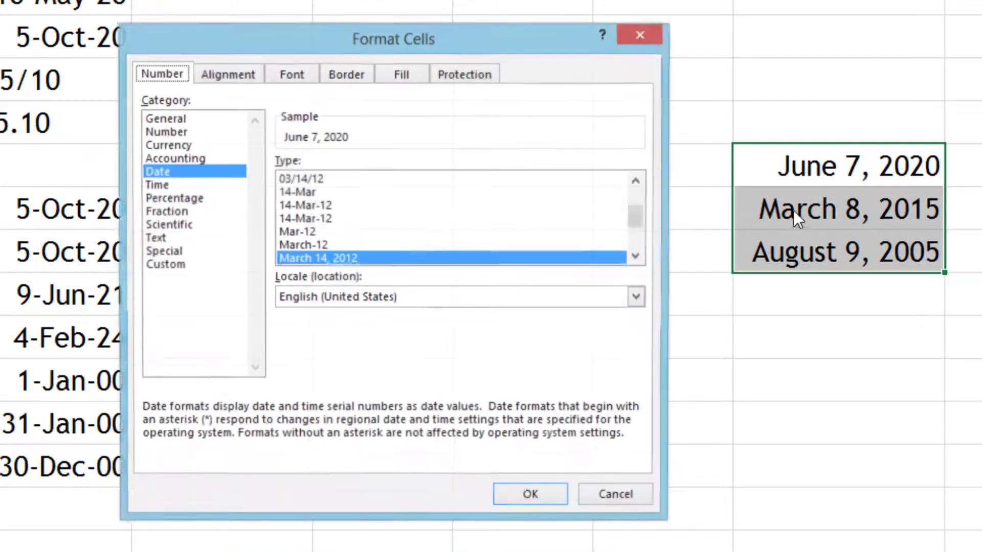
drag(631, 216, 623, 171)
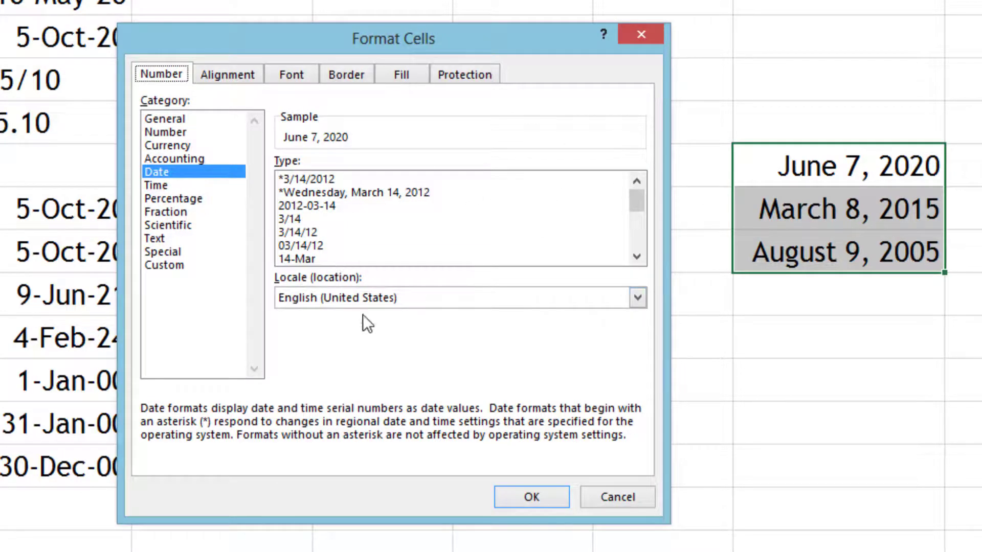
click(372, 301)
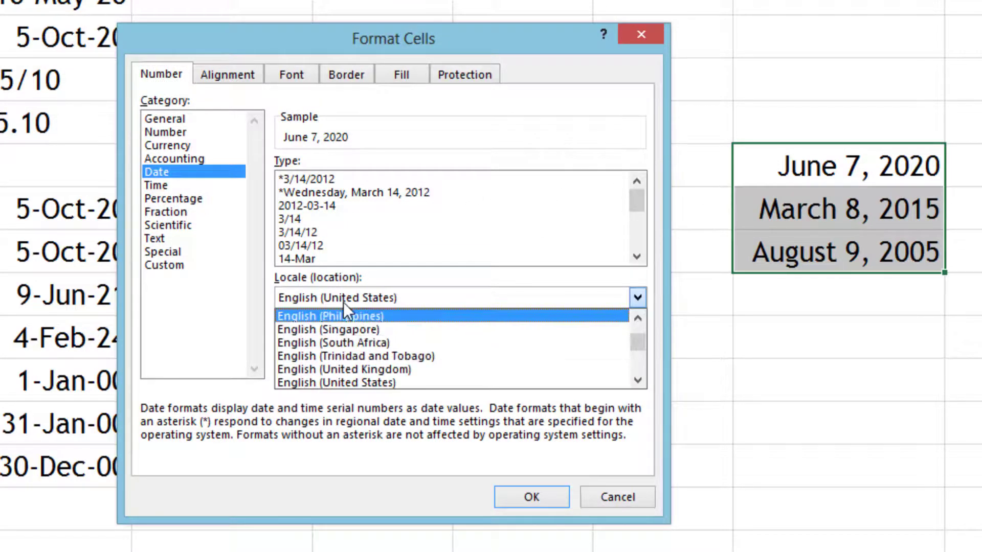
click(324, 450)
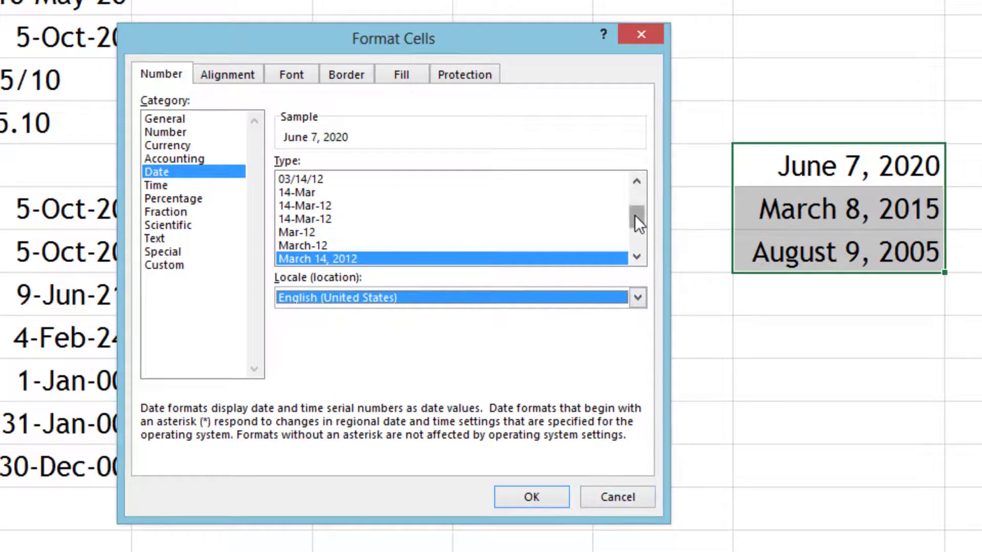
drag(637, 220, 637, 197)
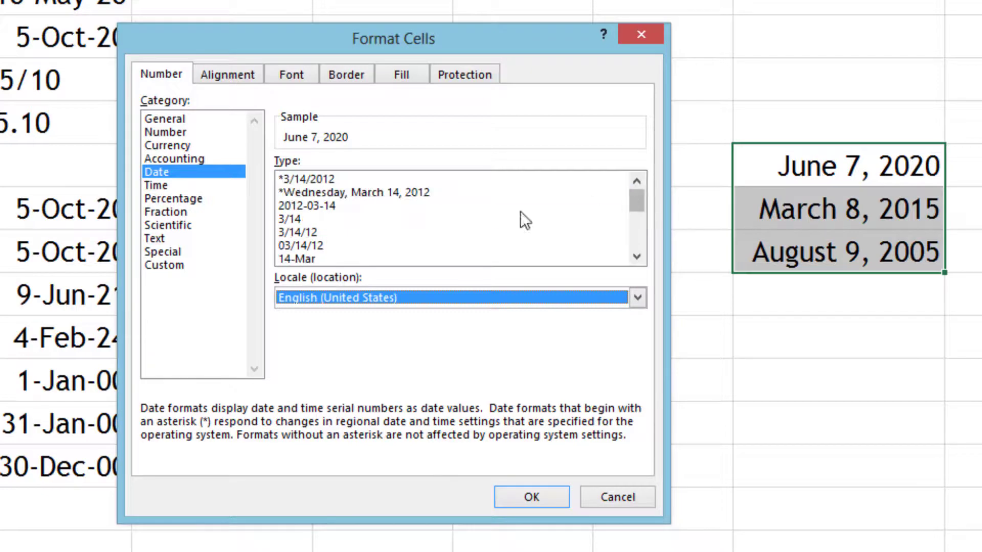
- In the Custom category, delete the type code so the sample shows 43989, and move the dialog aside
click(173, 263)
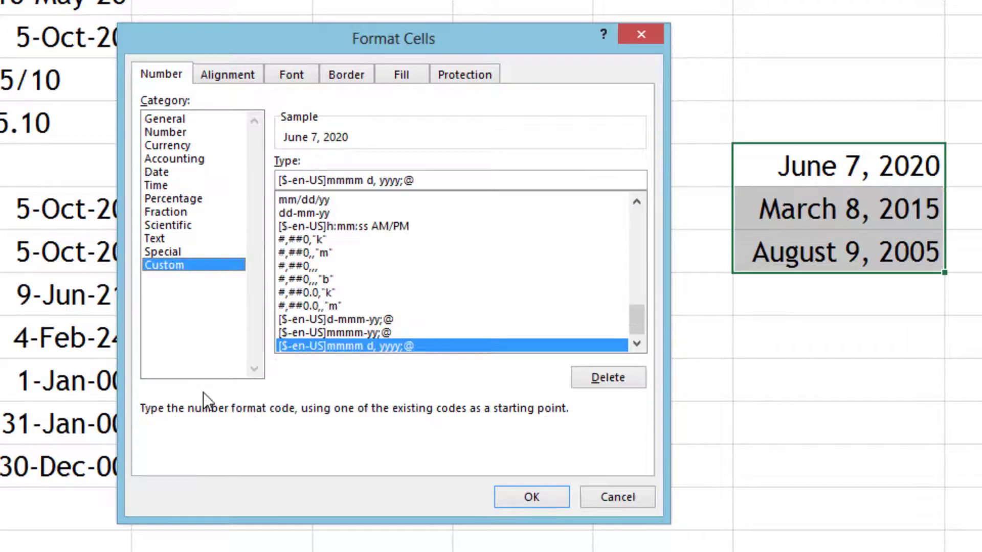
drag(636, 329, 645, 218)
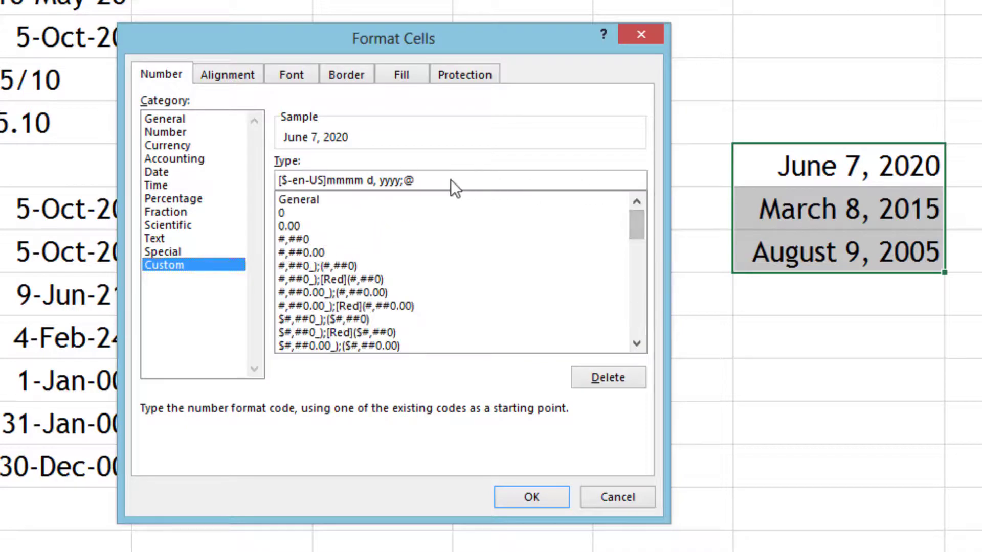
drag(450, 179, 274, 179)
key(BackSpace)
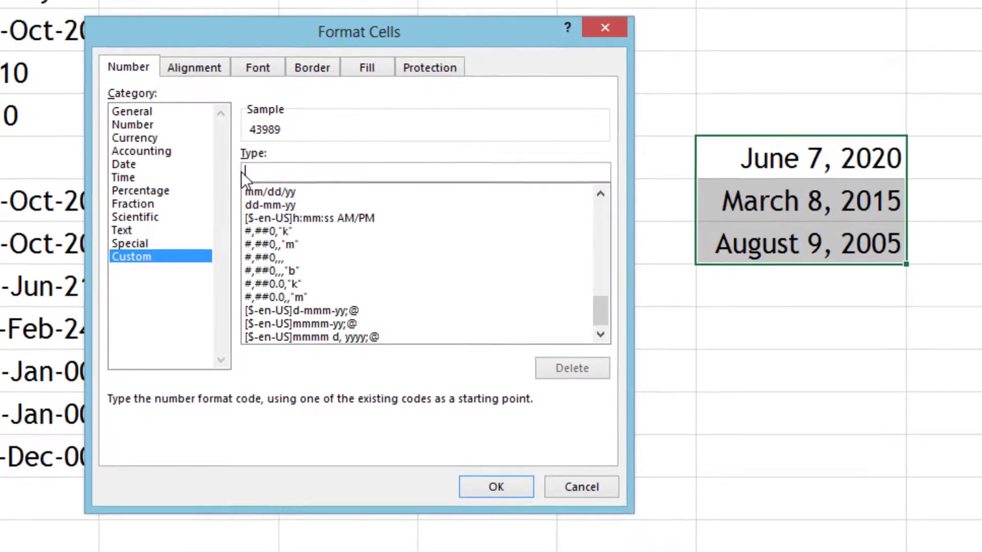
drag(333, 36, 785, 209)
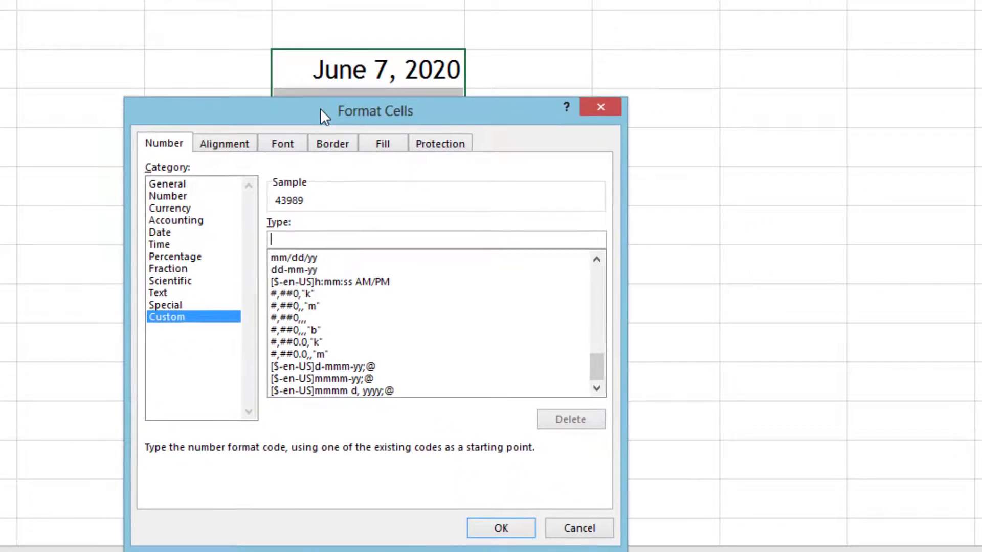
drag(320, 108, 357, 106)
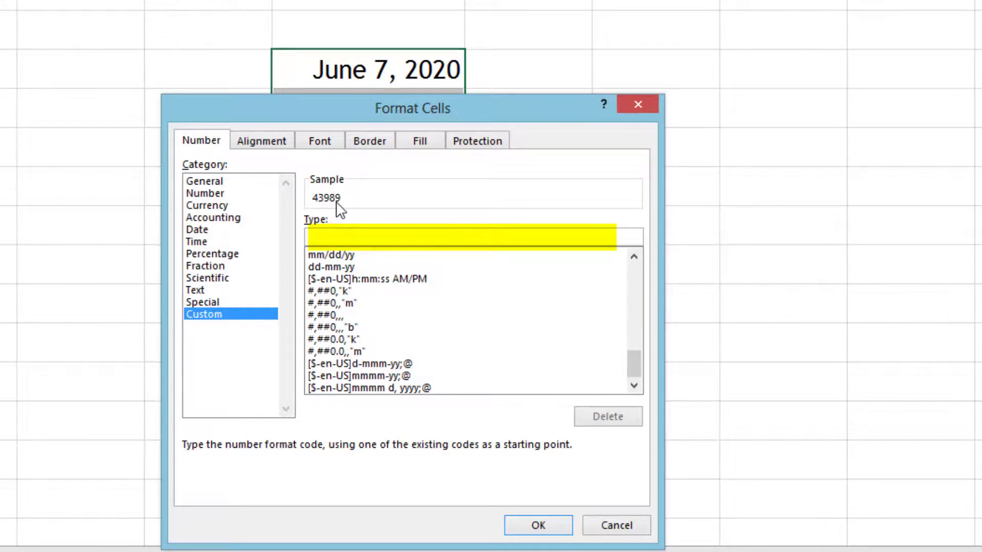
- Preview month (mm), day (dd) and year (yyyy) codes in the Custom Type box via the Sample
text(m)
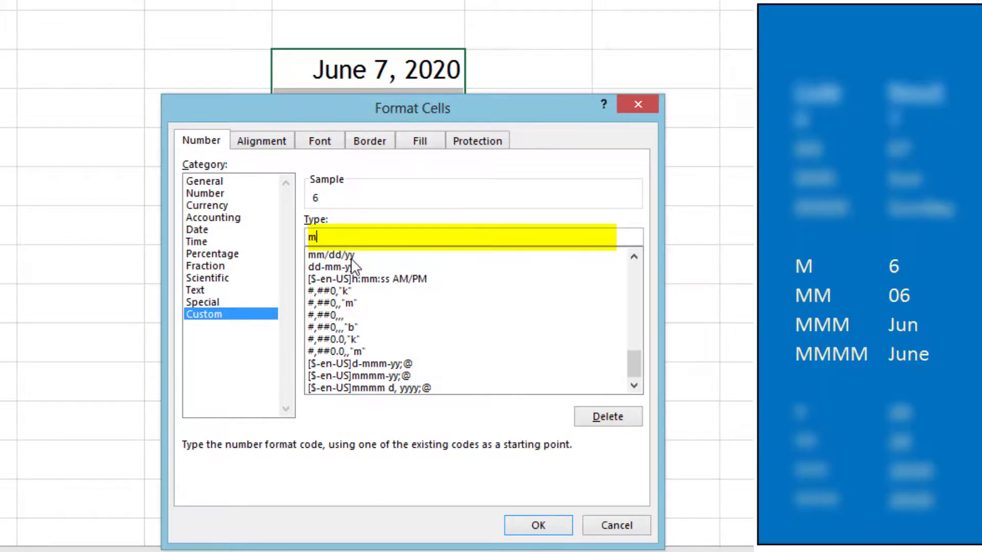
text(m)
text(mm)
key(BackSpace)
key(BackSpace)
key(BackSpace)
key(BackSpace)
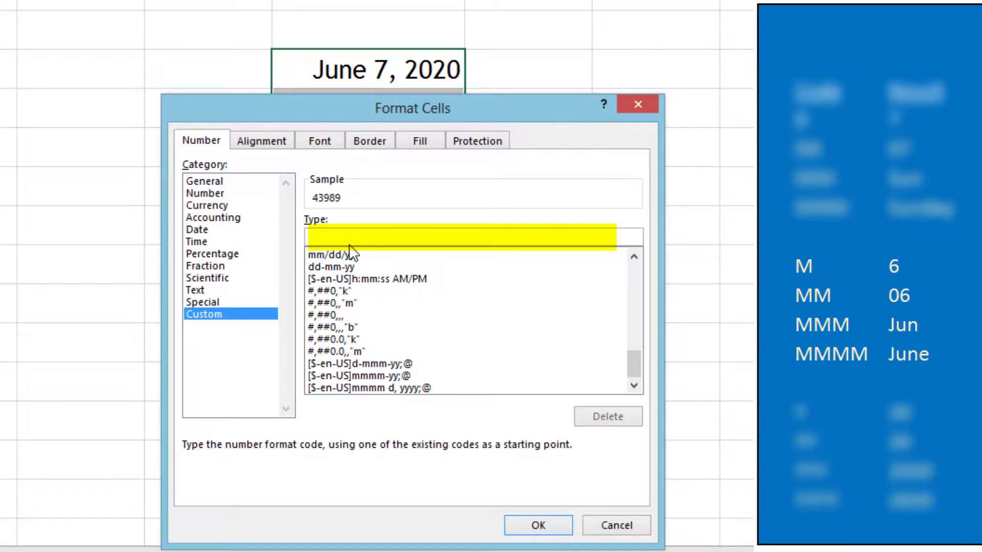
text(d)
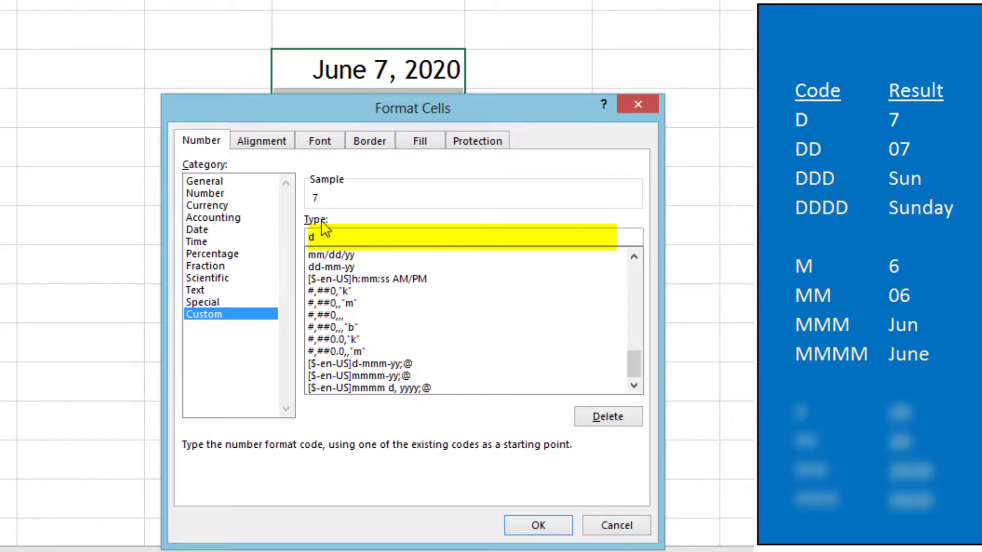
text(d)
text(dd)
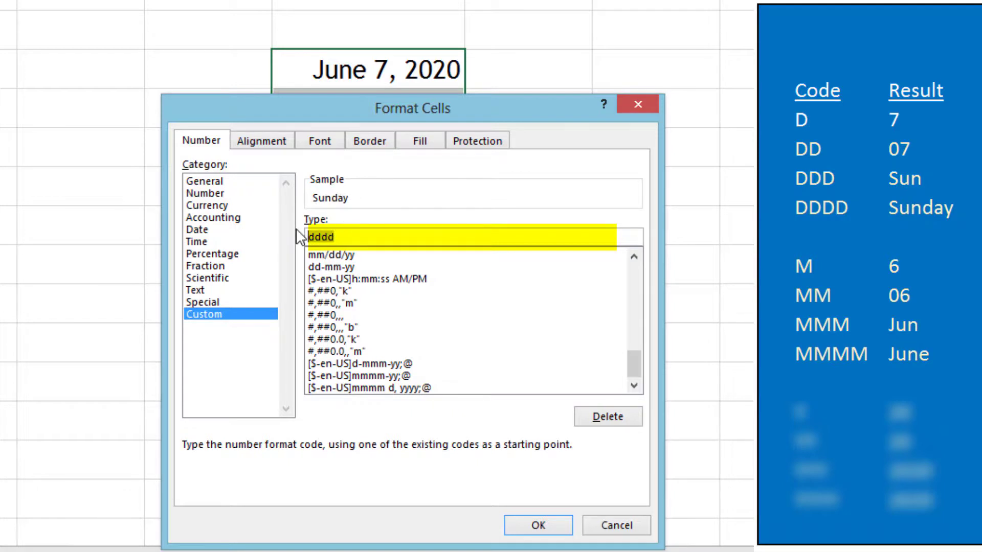
key(ctrl+a)
text(yy)
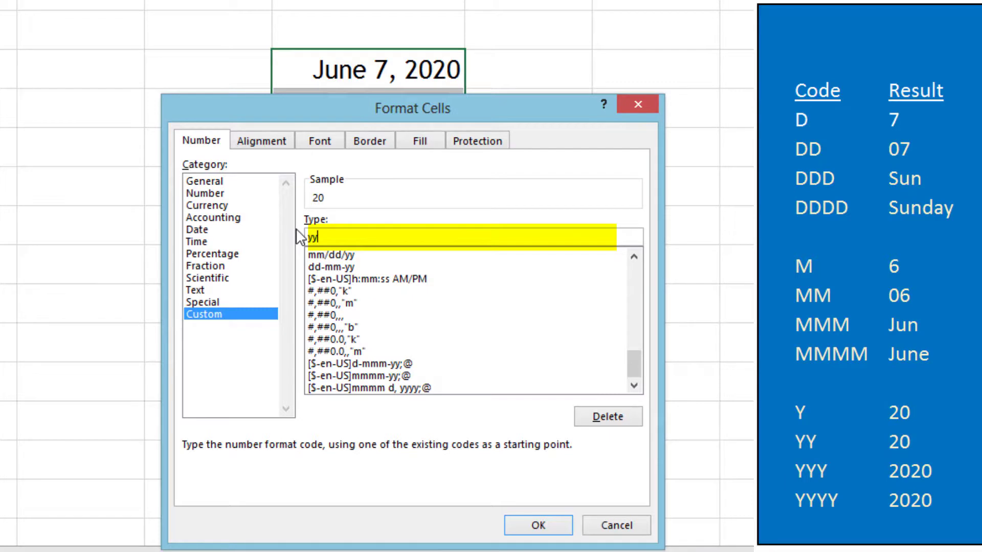
text(yy)
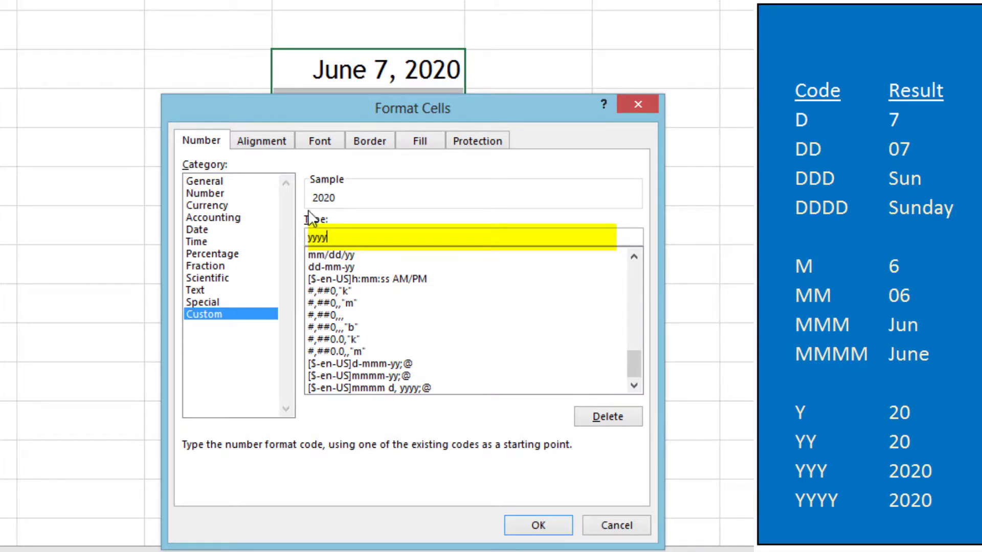